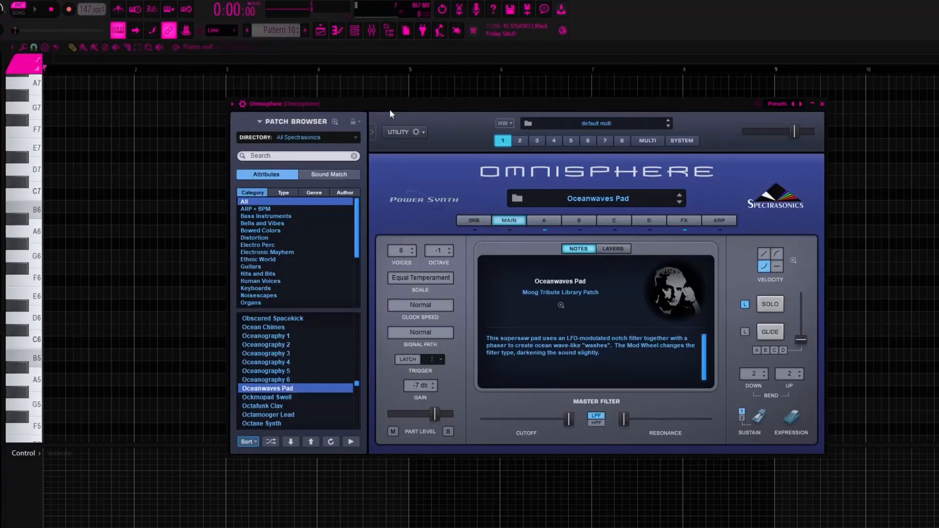
drag(390, 111, 399, 100)
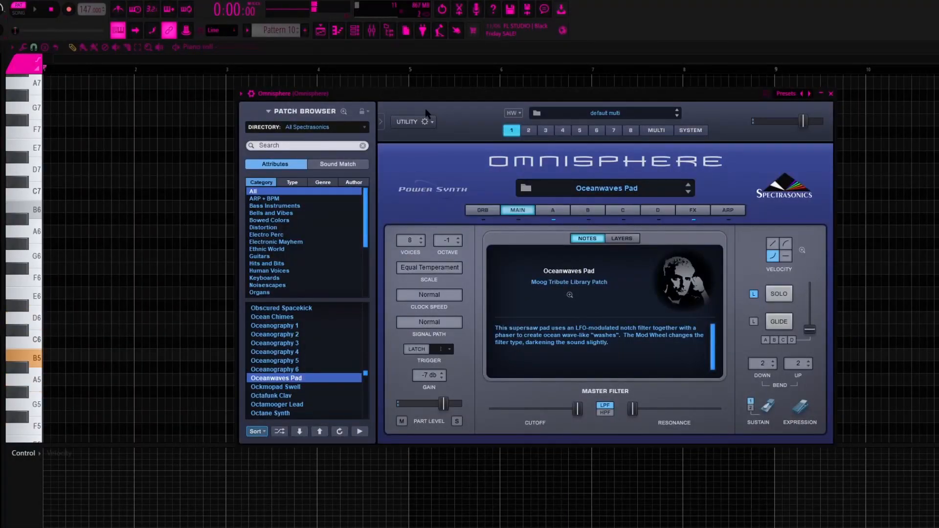
drag(432, 97, 405, 98)
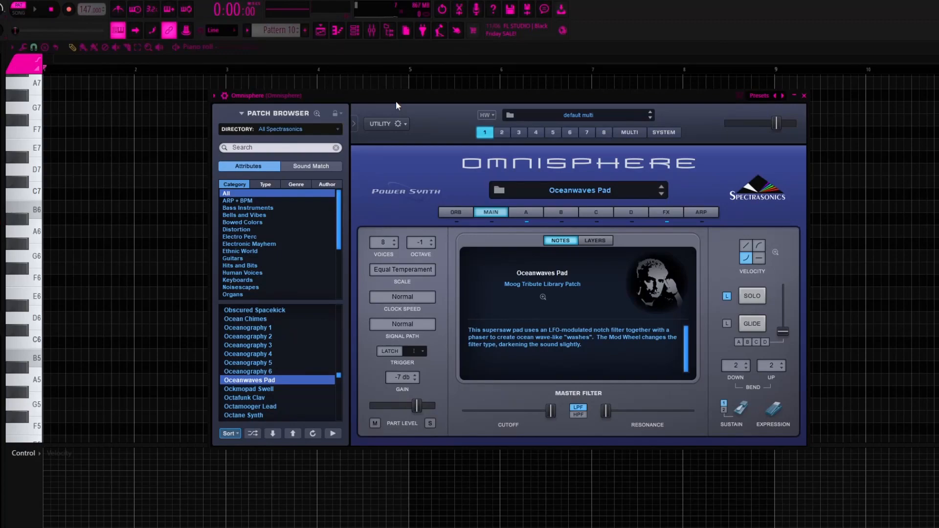
drag(396, 102, 360, 108)
Switch to the Omnisphere pattern and play its notes in the piano roll.
drag(293, 36, 292, 30)
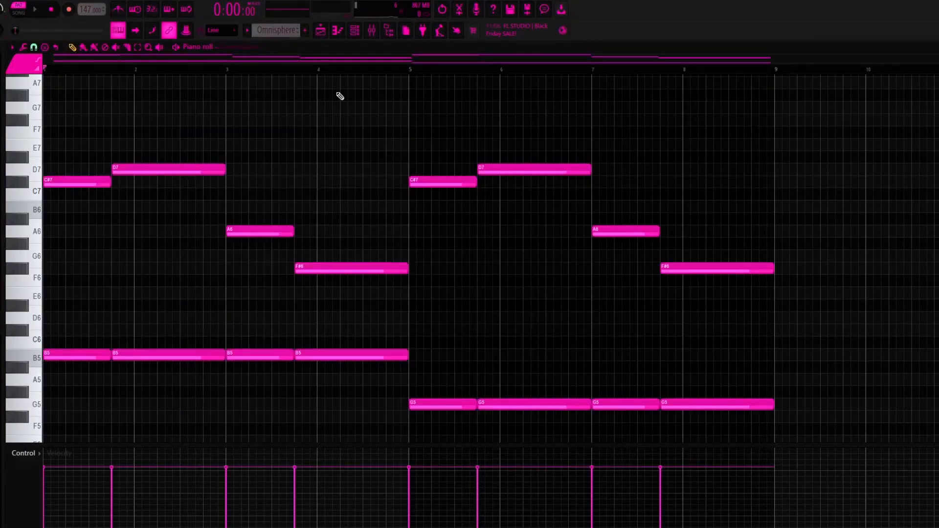
key(space)
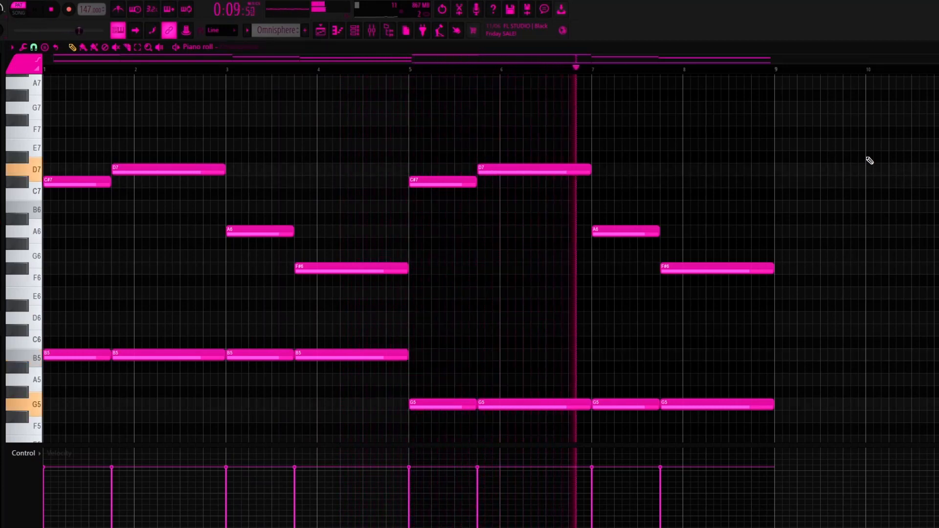
scroll(539, 128, down, 2)
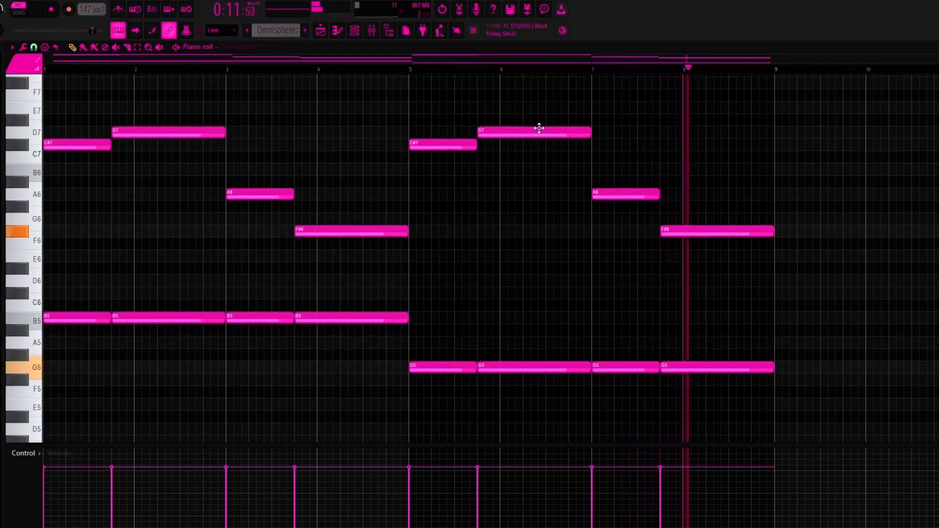
key(space)
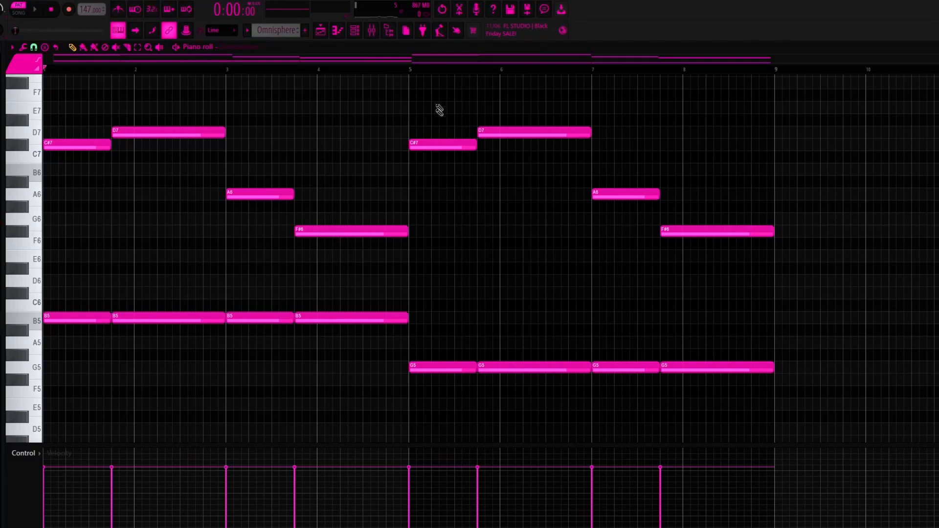
Highlight the second four bars of the Omnisphere pattern, bars 5 to 8, and clear the selection.
drag(415, 71, 793, 88)
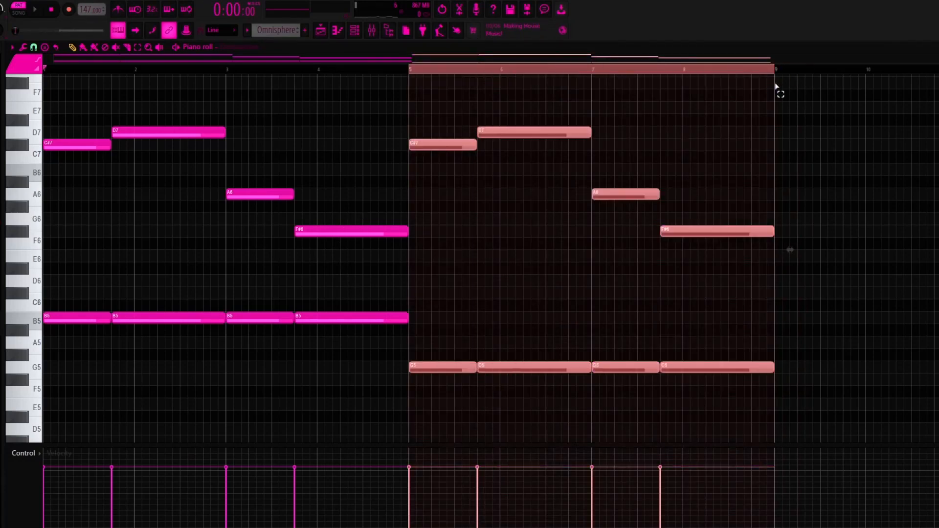
key(ctrl+Left)
key(ctrl+Right)
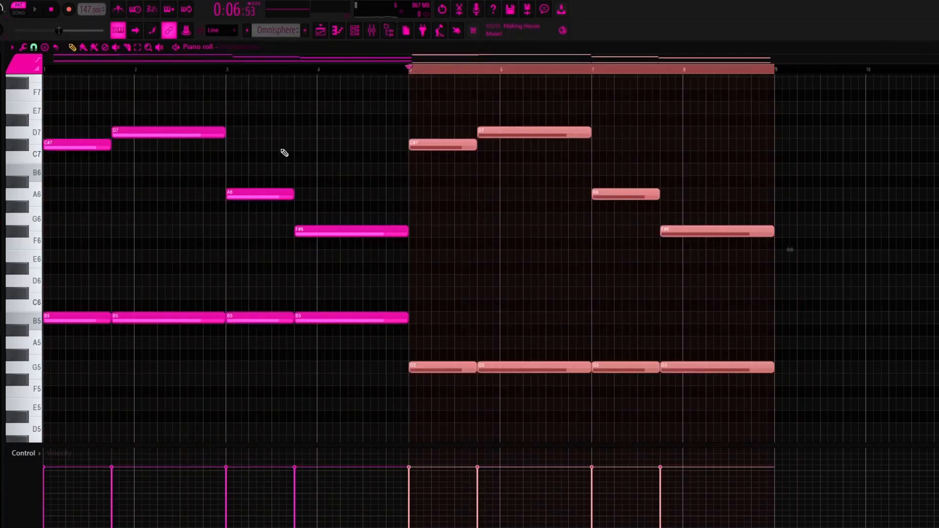
key(ctrl+d)
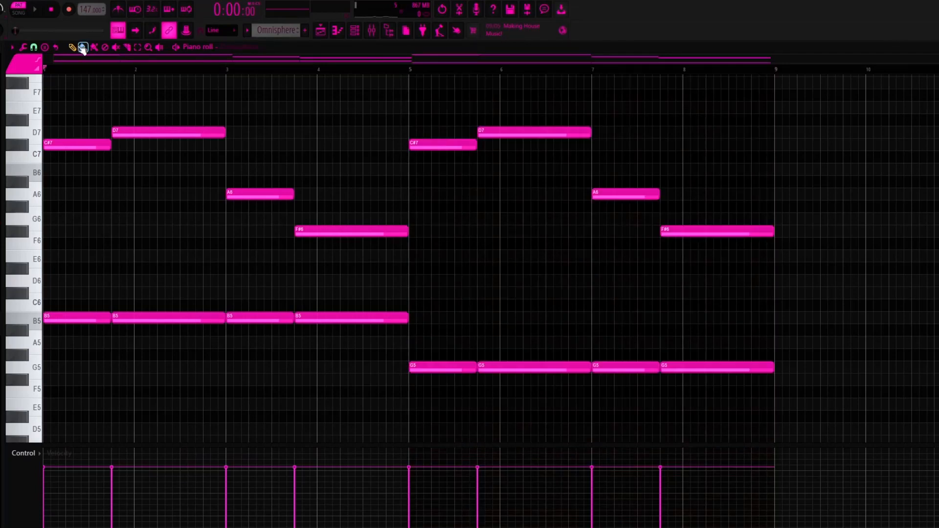
scroll(448, 130, up, 2)
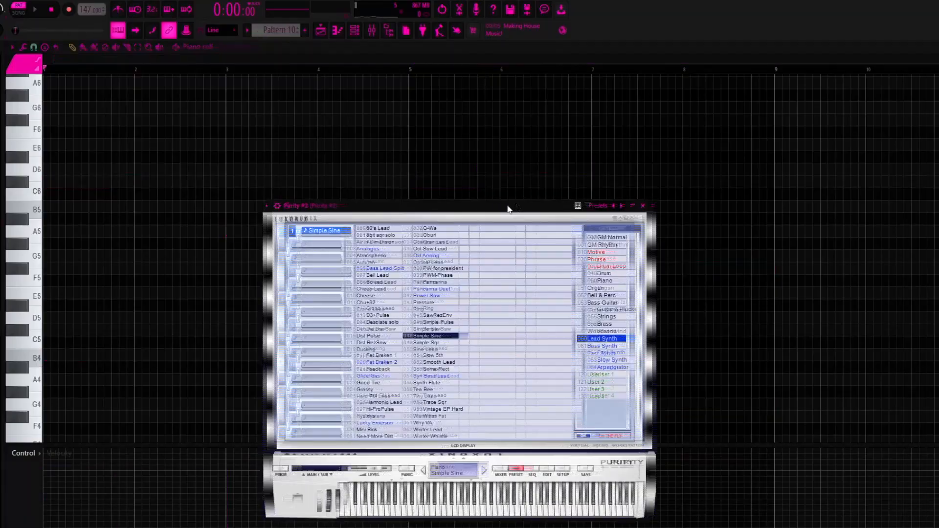
drag(509, 209, 670, 143)
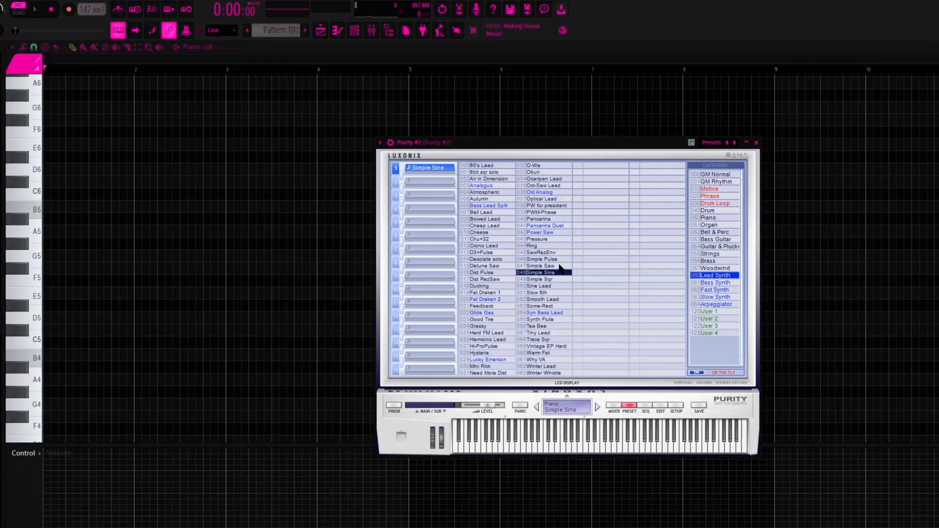
drag(573, 155, 557, 146)
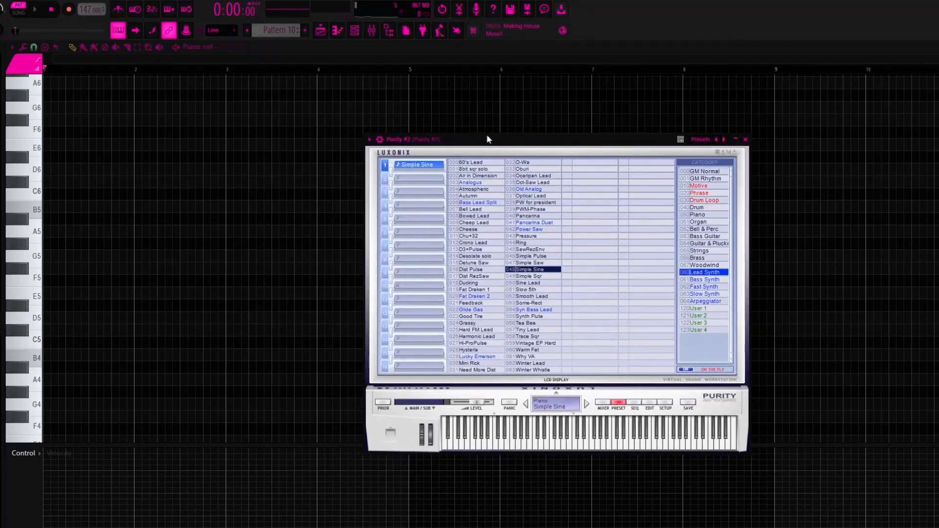
drag(408, 141, 371, 141)
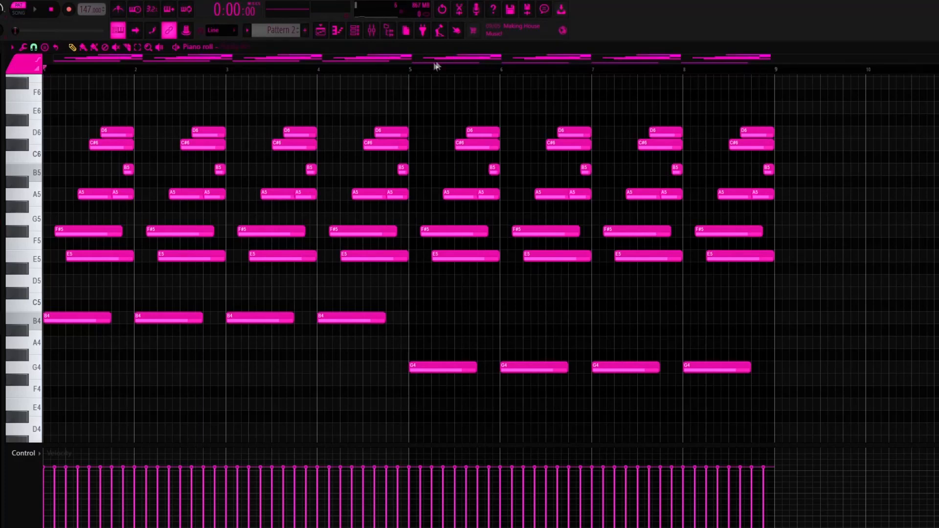
Select the first bar of Pattern 2 in the piano roll and play it back.
drag(411, 69, 52, 74)
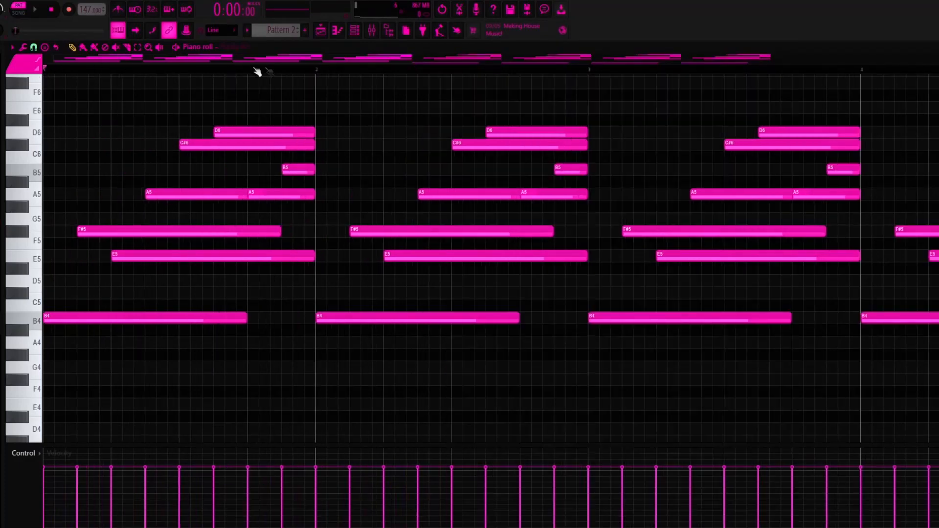
drag(319, 71, 49, 72)
scroll(167, 73, up, 2)
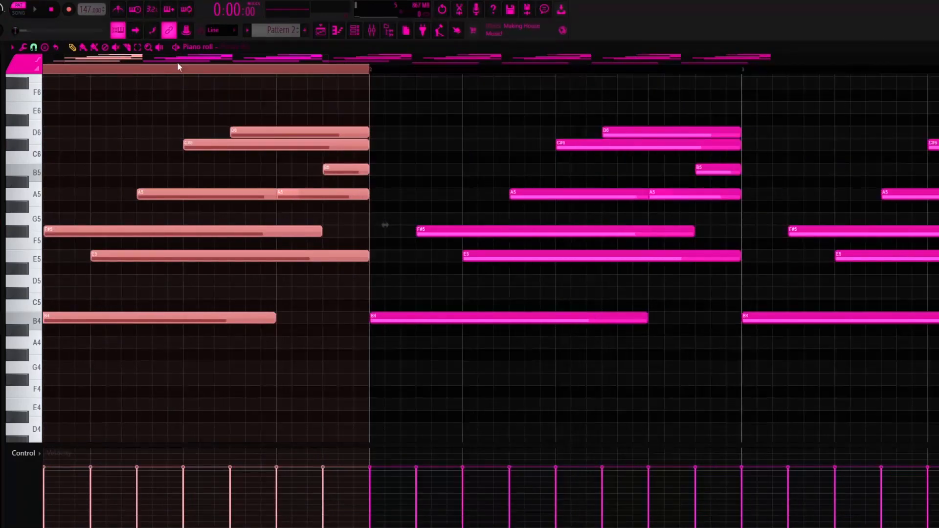
key(space)
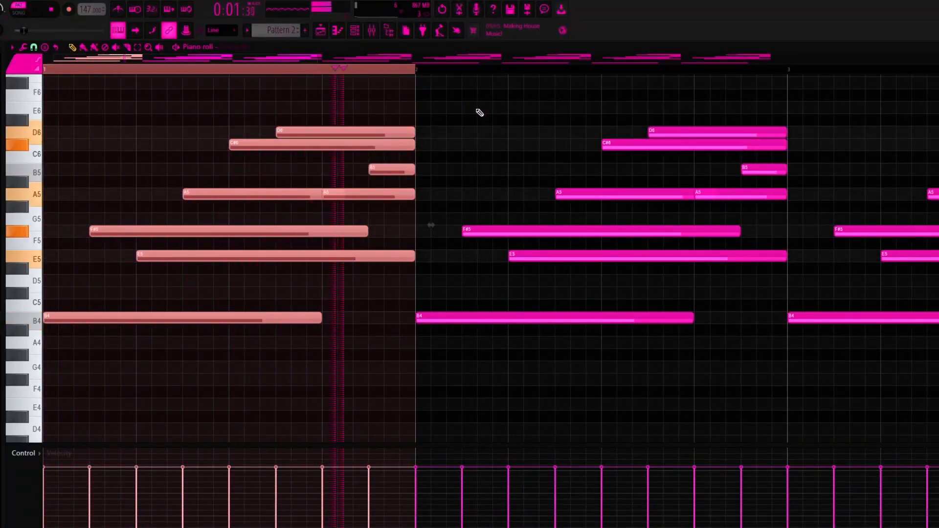
key(space)
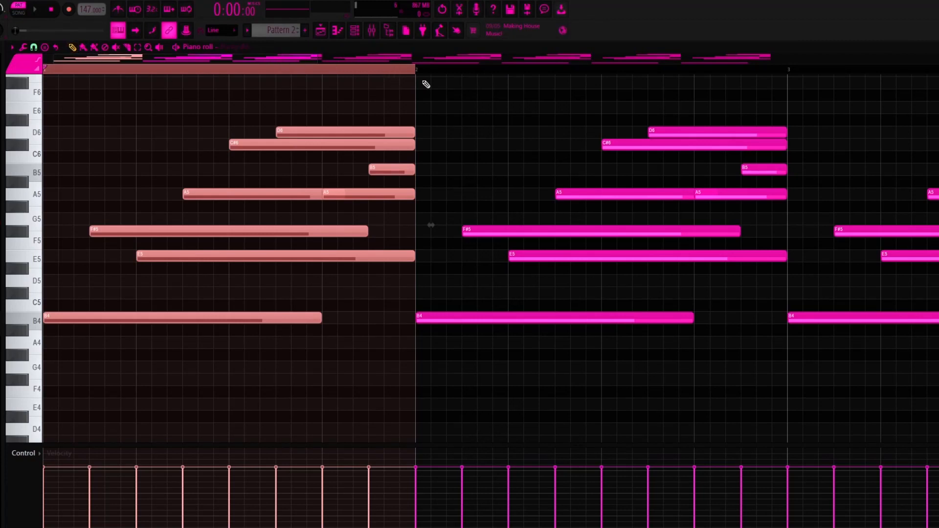
key(space)
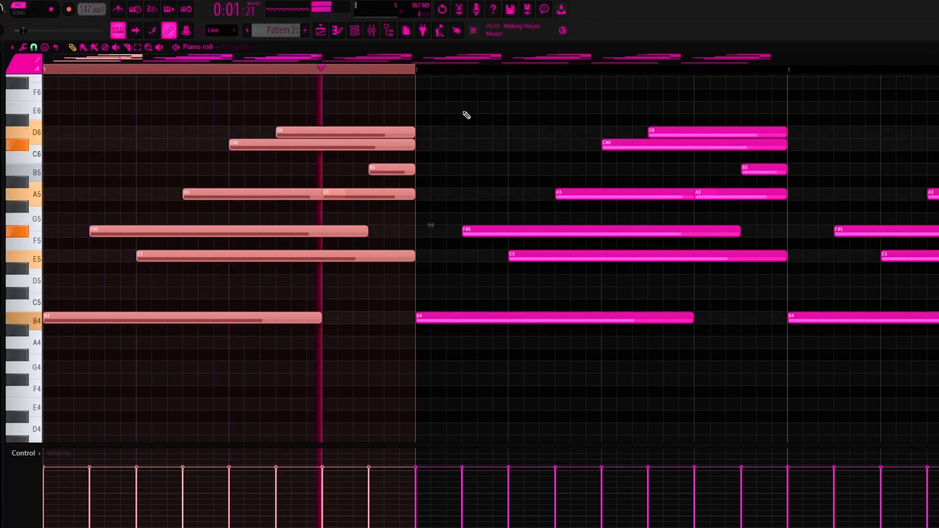
scroll(417, 121, up, 1)
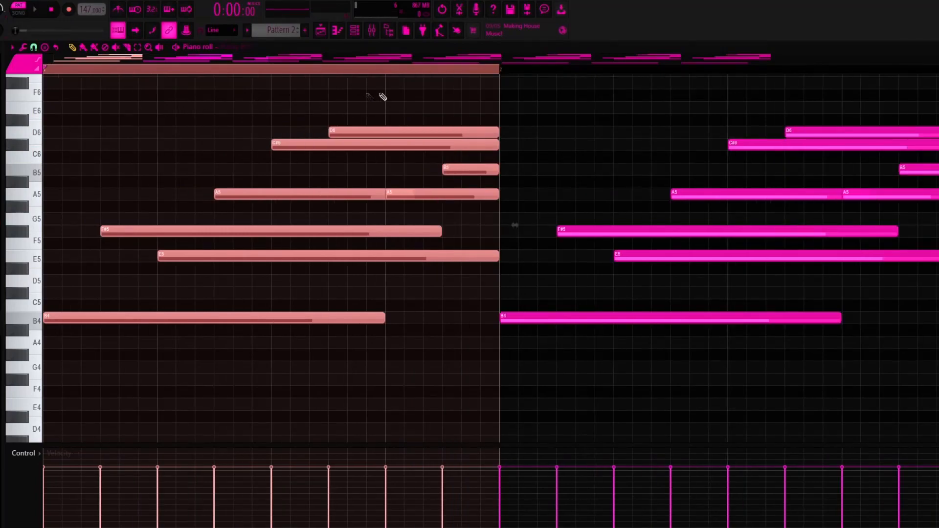
Highlight bars 1 to 4 of Pattern 2 and shift the selection to bars 5 to 8 to compare them.
scroll(583, 114, down, 4)
click(636, 72)
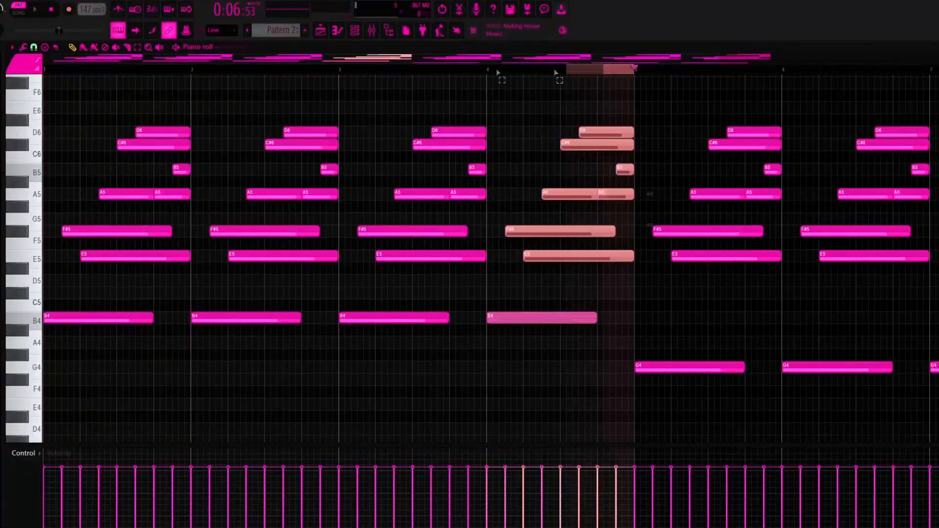
drag(632, 72, 47, 73)
scroll(419, 115, down, 2)
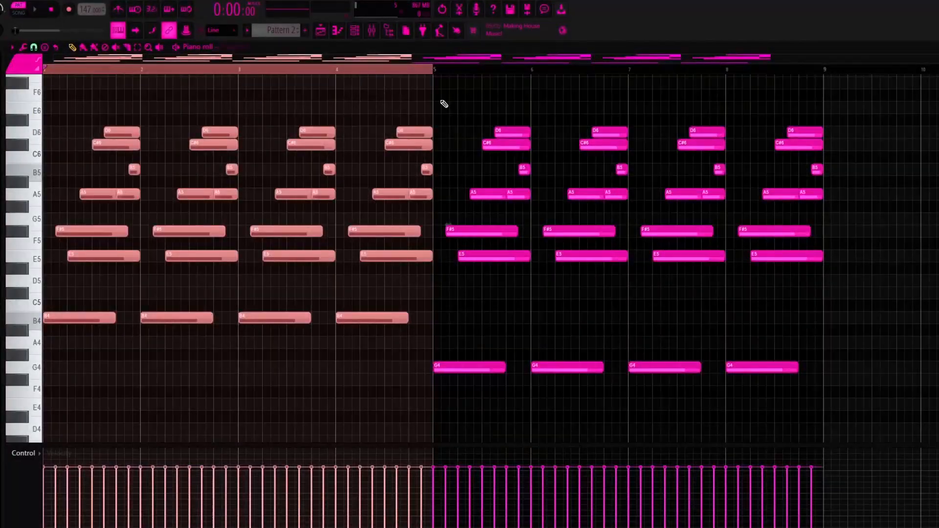
key(ctrl+Right)
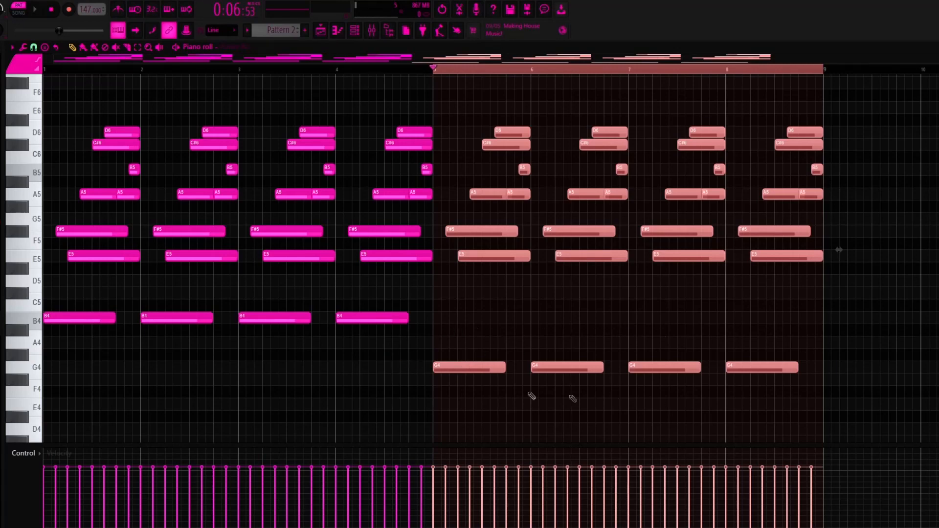
Clear the time selection and play Pattern 2 from the start.
double_click(515, 70)
key(space)
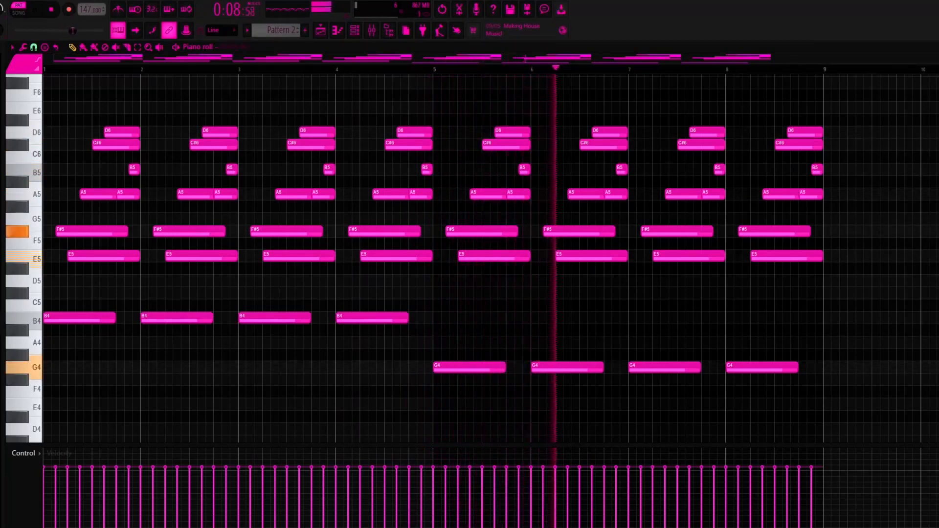
key(space)
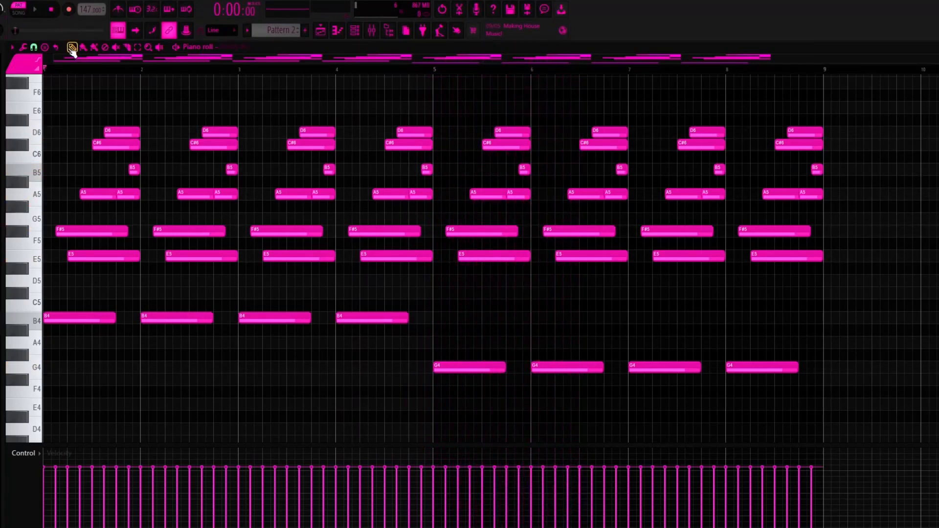
Highlight the last two bars of Pattern 2, bars 7 and 8, and clear the selection.
drag(728, 70, 824, 88)
scroll(825, 88, up, 2)
drag(455, 69, 822, 115)
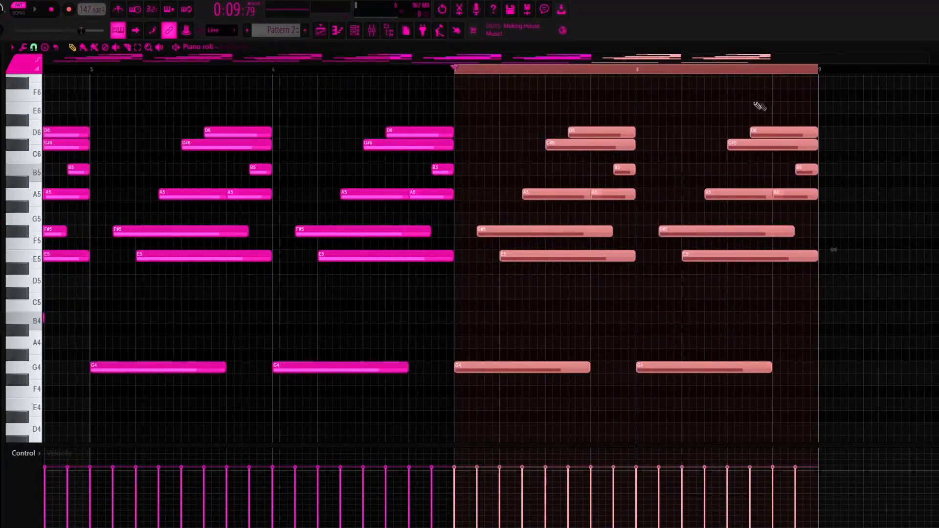
scroll(784, 129, down, 2)
ctrl+click(754, 69)
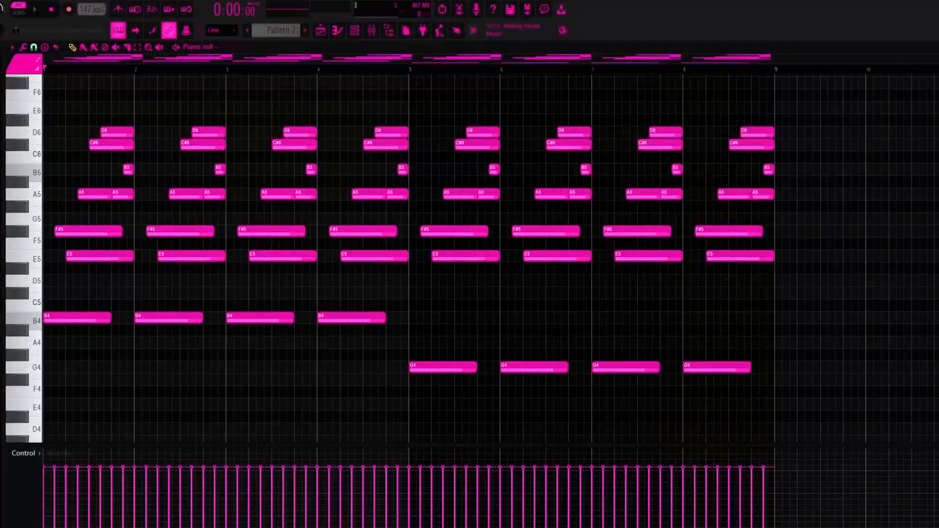
Play back the Purity pattern in the piano roll.
drag(591, 179, 596, 106)
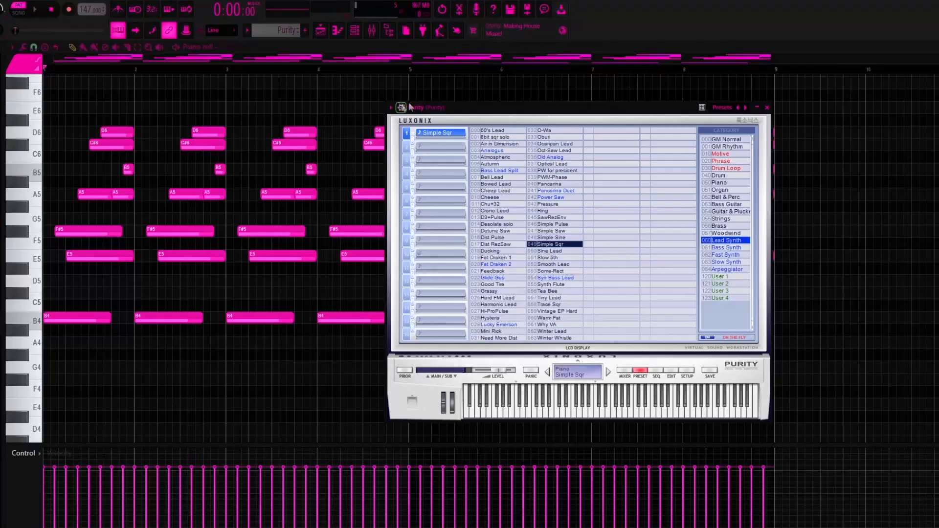
click(72, 49)
key(space)
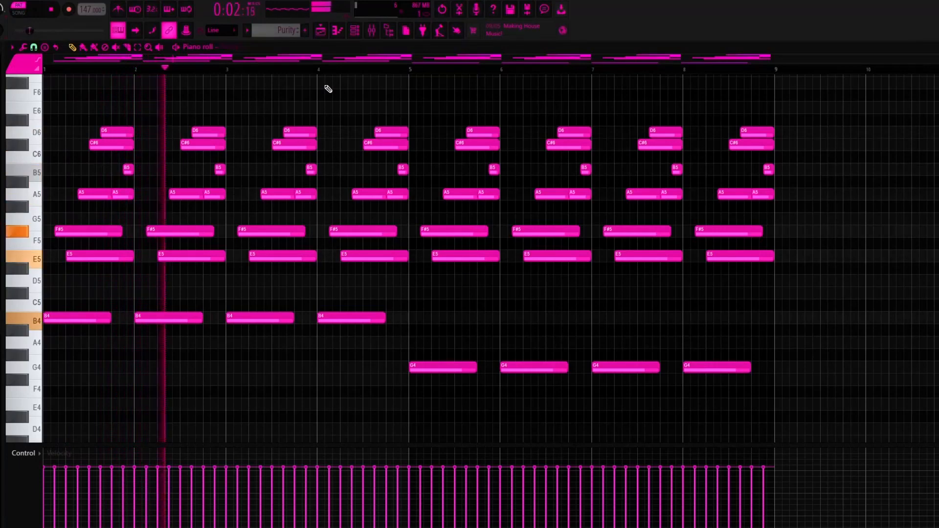
key(space)
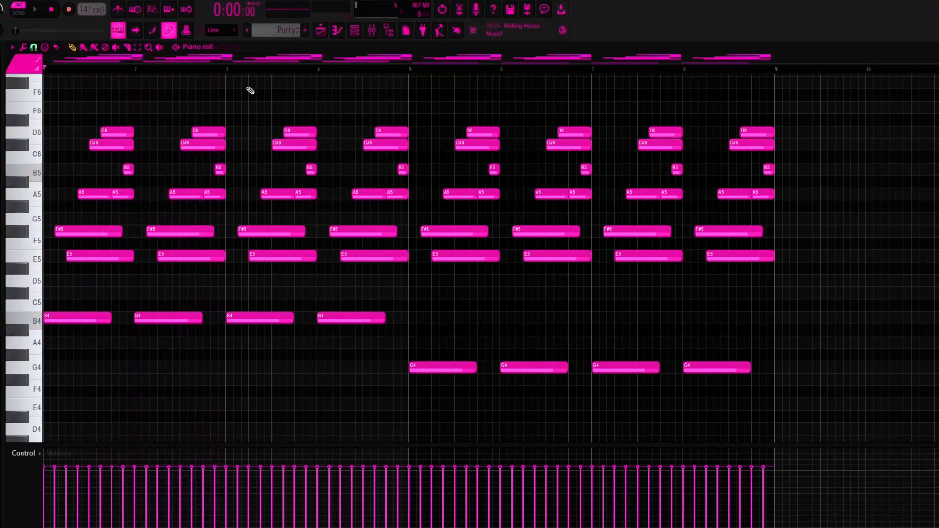
Open the playlist and play the arrangement of Omnisphere, Purity and Pattern 2 clips from bar 1.
key(F5)
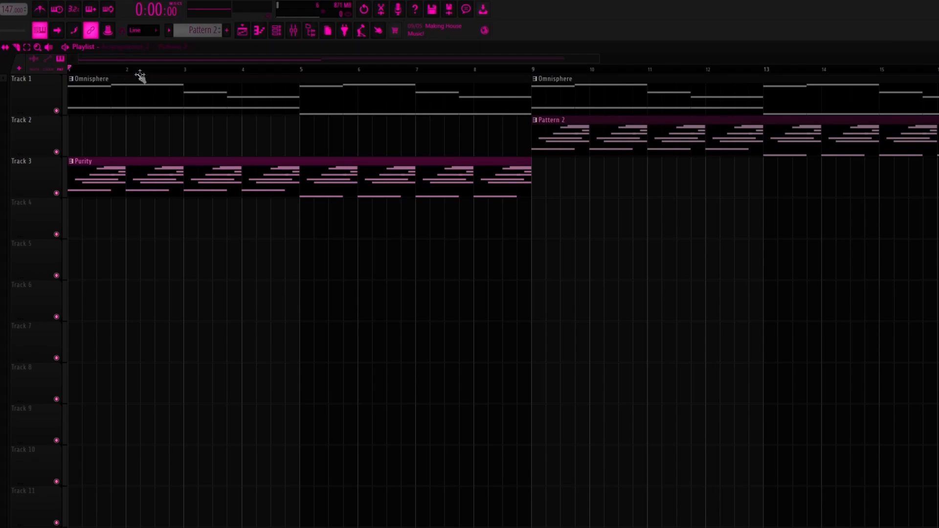
key(space)
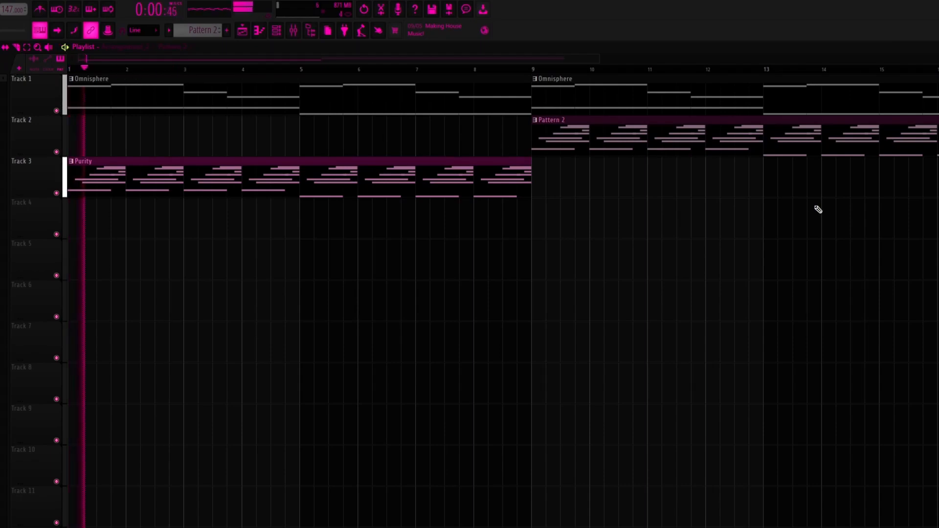
scroll(807, 203, down, 1)
scroll(811, 223, down, 1)
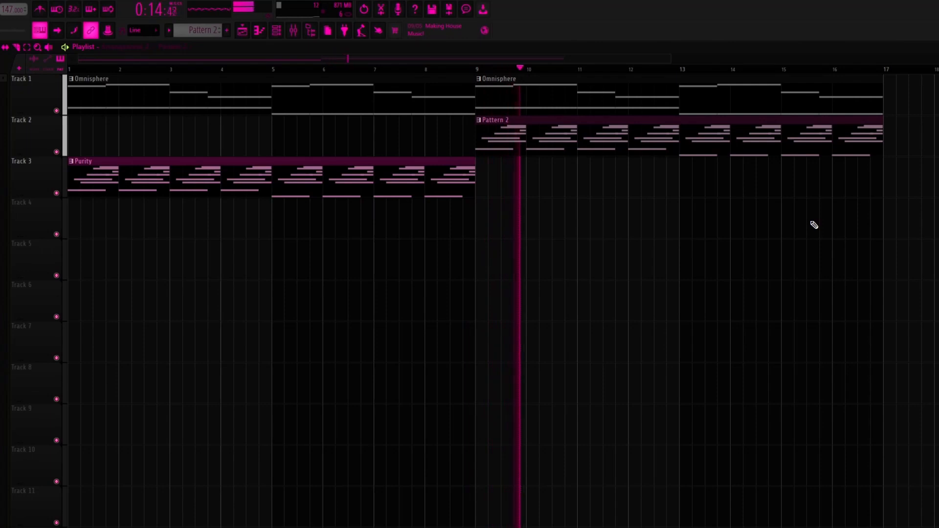
key(space)
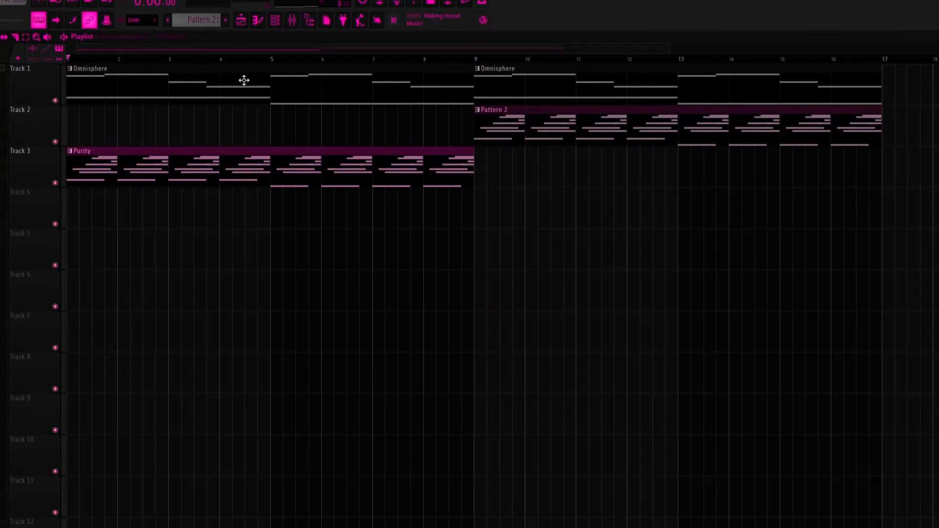
Delete the Purity clip from Track 3 in the playlist.
drag(221, 60, 69, 61)
scroll(315, 175, down, 3)
right_click(301, 178)
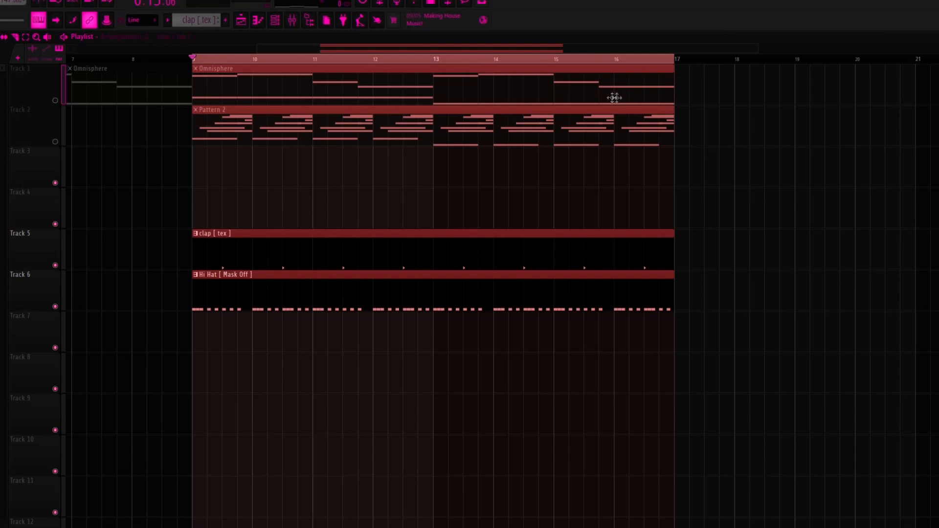
Play the clap and hi-hat clips over bars 9 to 16 and open the clap pattern in the piano roll.
key(space)
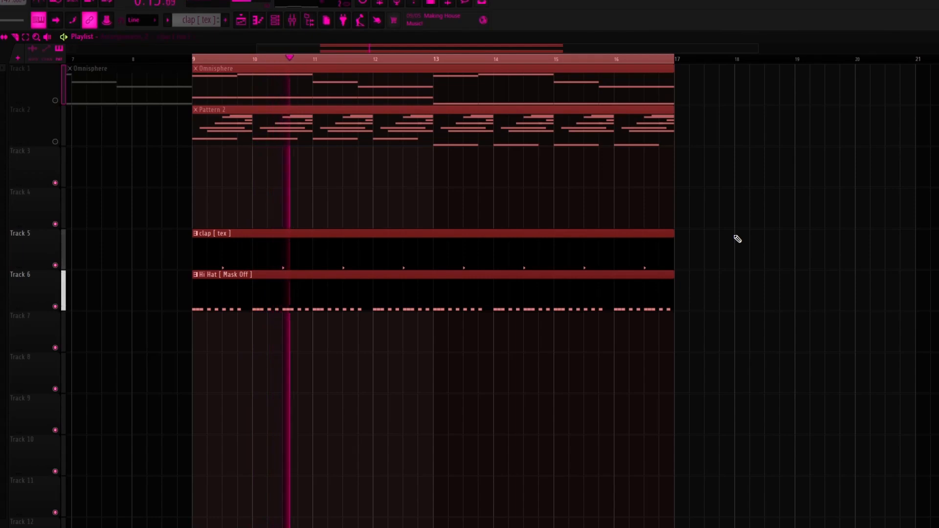
double_click(284, 266)
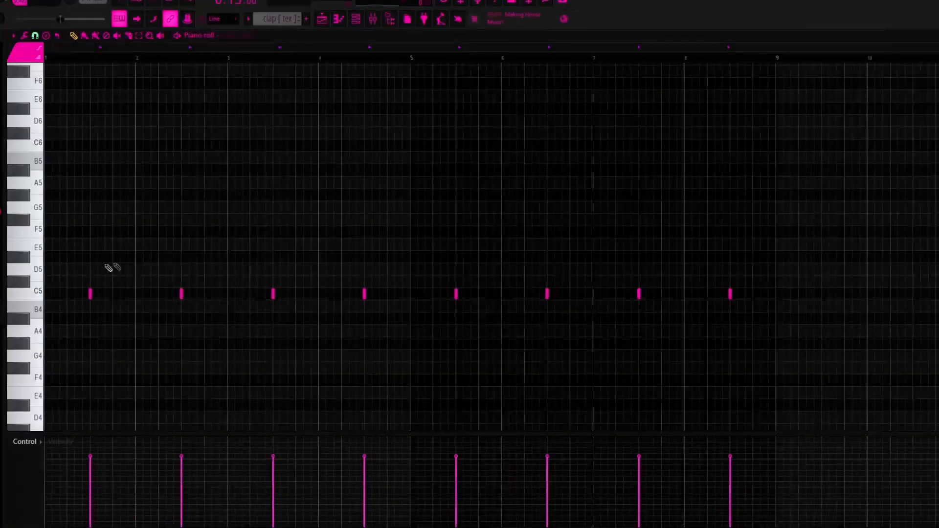
Play back the clap pattern in the piano roll.
scroll(98, 142, left, 2)
scroll(96, 196, up, 3)
drag(187, 293, 203, 294)
scroll(188, 225, down, 4)
key(space)
key(space)
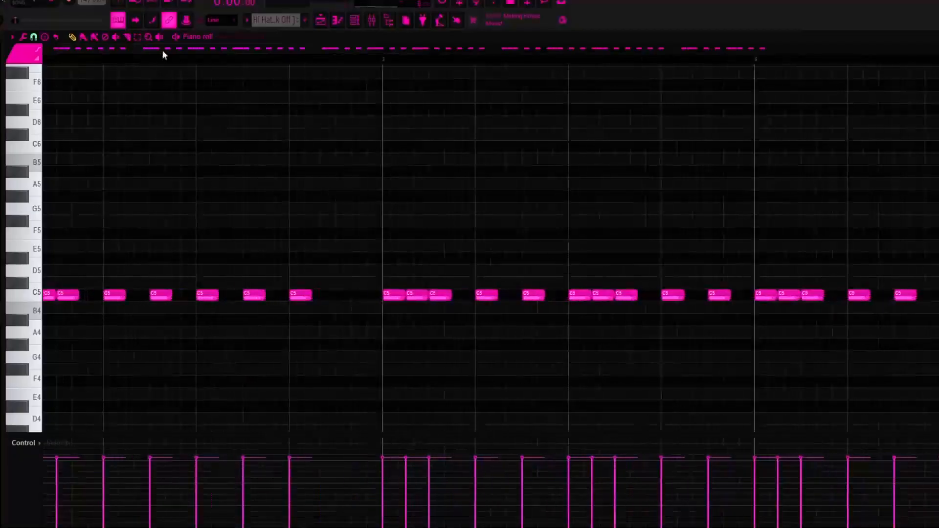
Open the Hi Hat [ Mask Off ] pattern in the piano roll and play its first bar.
scroll(188, 158, up, 4)
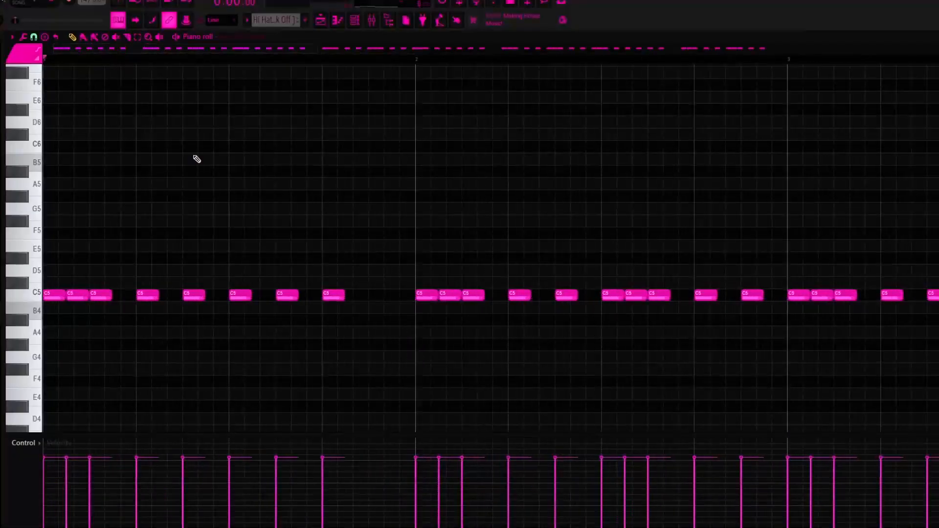
drag(208, 48, 114, 70)
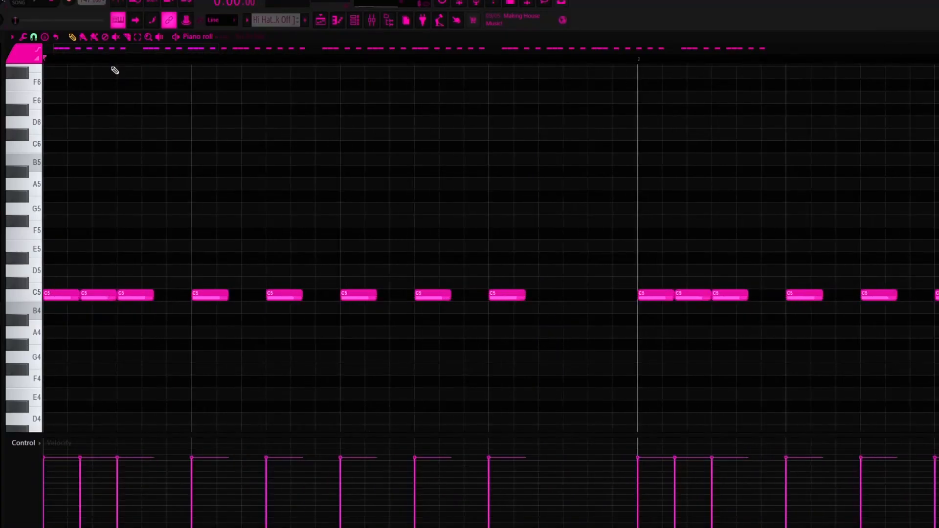
key(space)
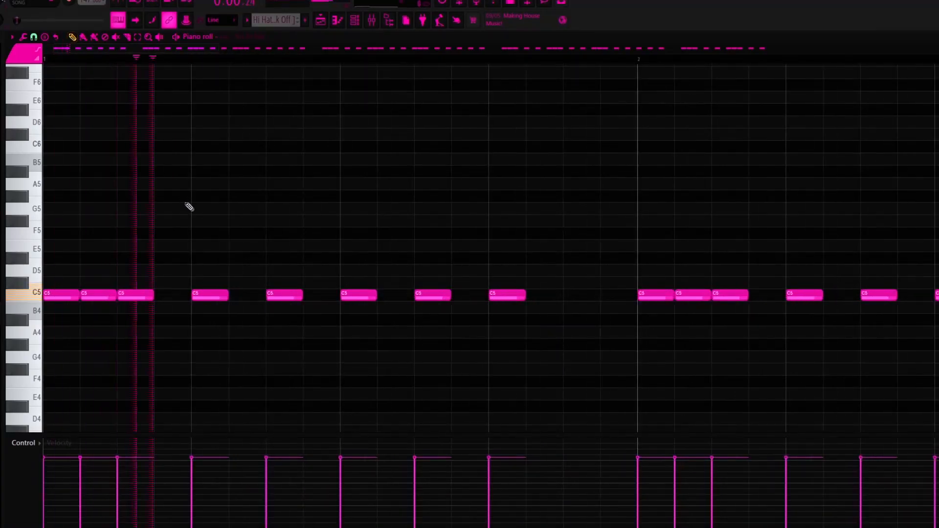
scroll(239, 227, down, 3)
key(space)
Try an evenly spaced hi-hat rhythm across bar 1, then restore the bar's original C5 notes.
right_click(66, 295)
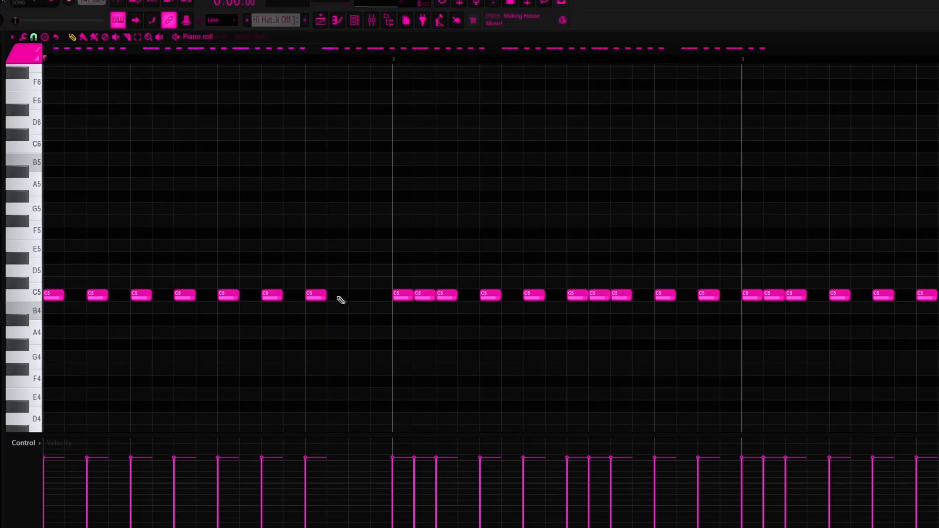
click(352, 296)
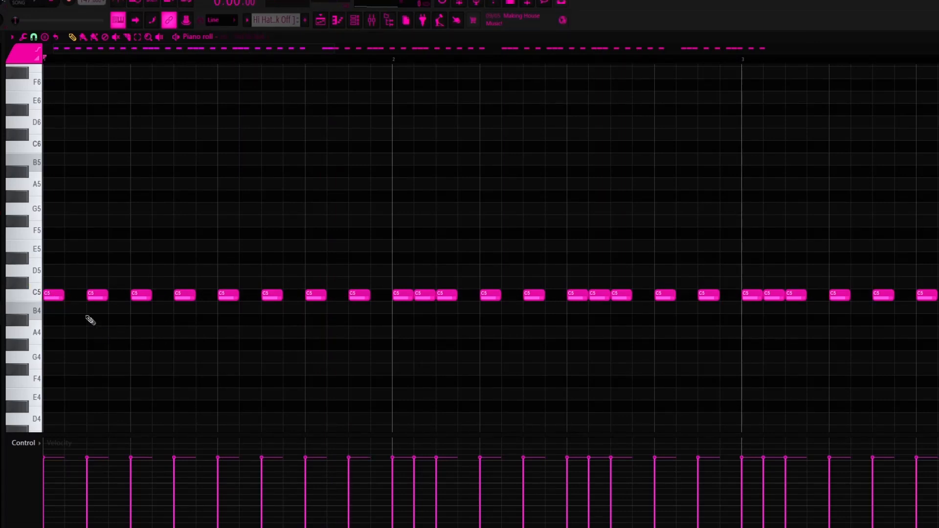
click(69, 296)
right_click(367, 296)
Play the hi-hat pattern from the start through its second bar in the piano roll.
key(space)
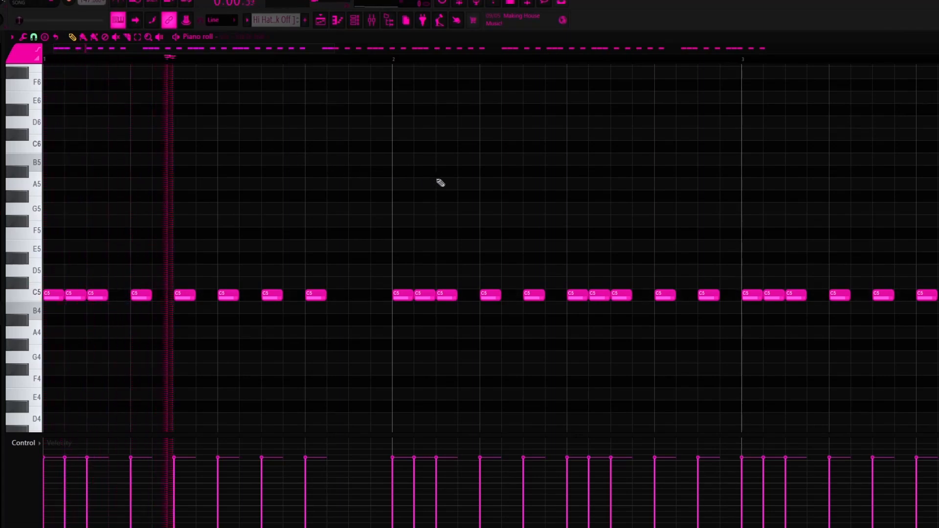
scroll(490, 196, down, 2)
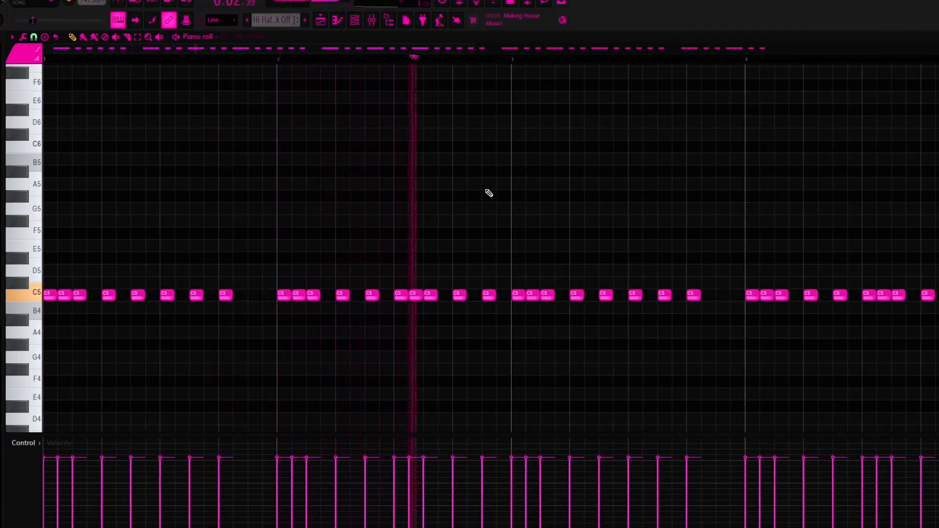
key(space)
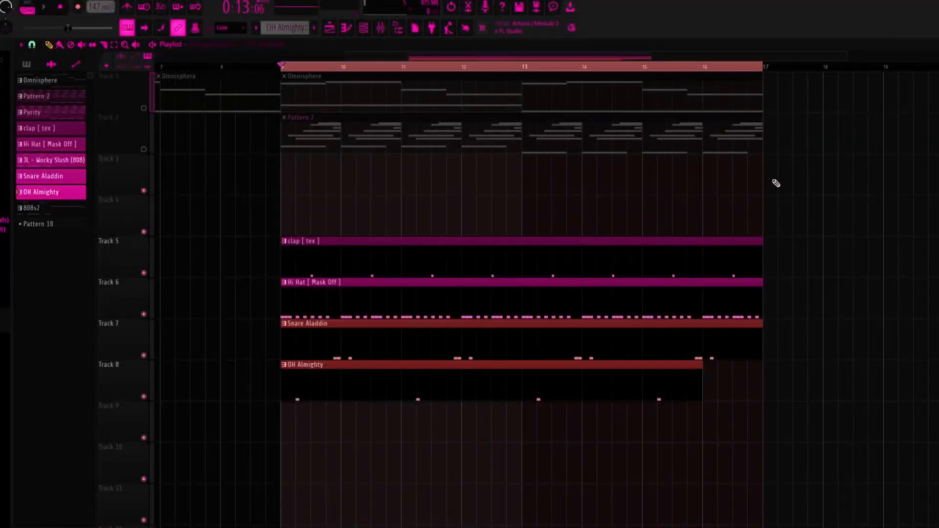
Play the Snare Aladdin and OH Almighty clips from bar 9 and open the OH Almighty pattern in the piano roll.
key(space)
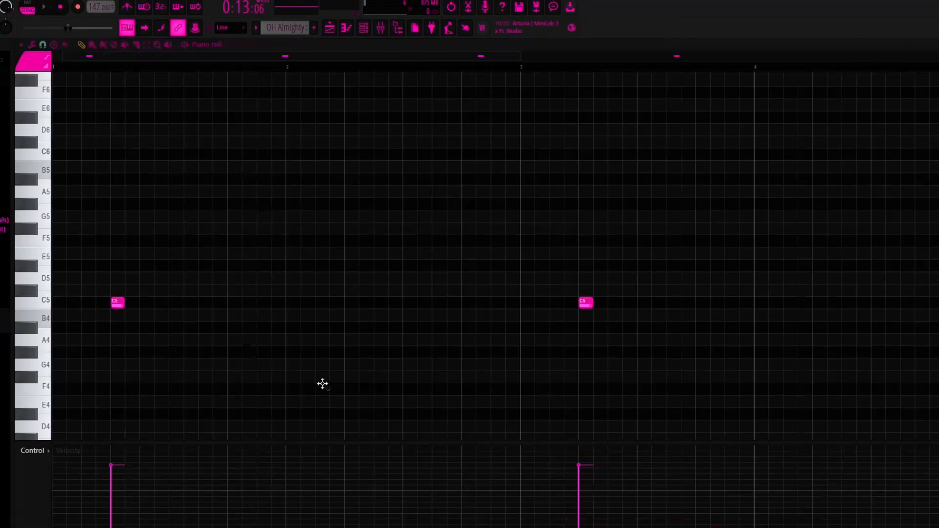
scroll(294, 362, down, 3)
scroll(221, 329, up, 3)
drag(224, 58, 193, 58)
click(118, 304)
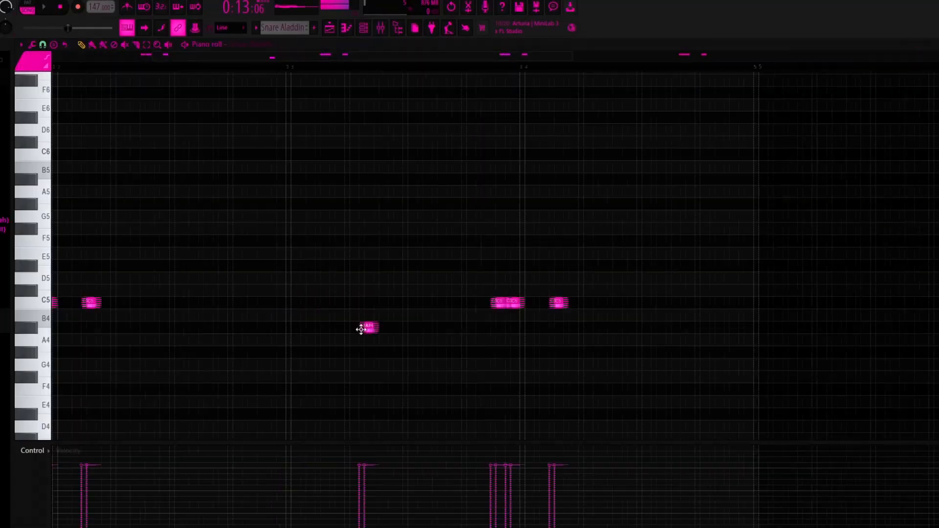
Open the Snare Aladdin pattern in the piano roll and play it back.
scroll(365, 327, down, 2)
scroll(318, 331, up, 1)
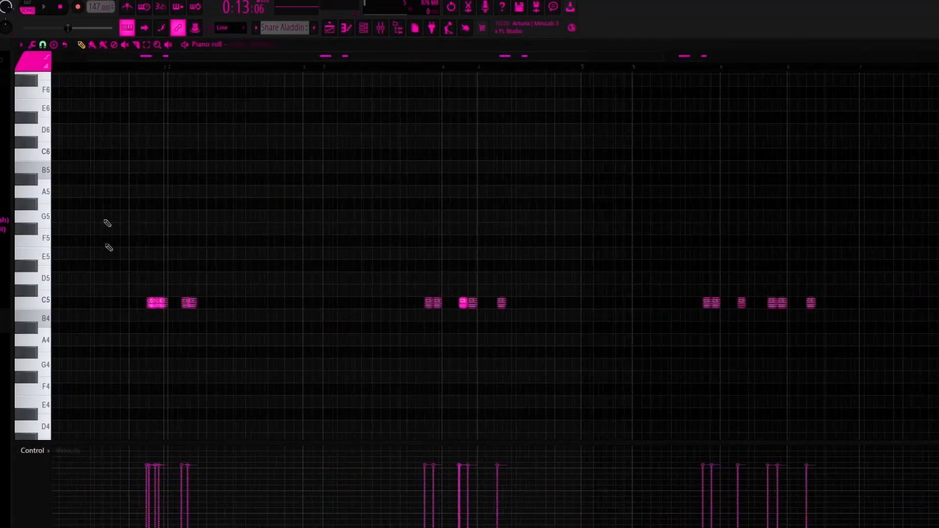
drag(86, 58, 34, 49)
key(space)
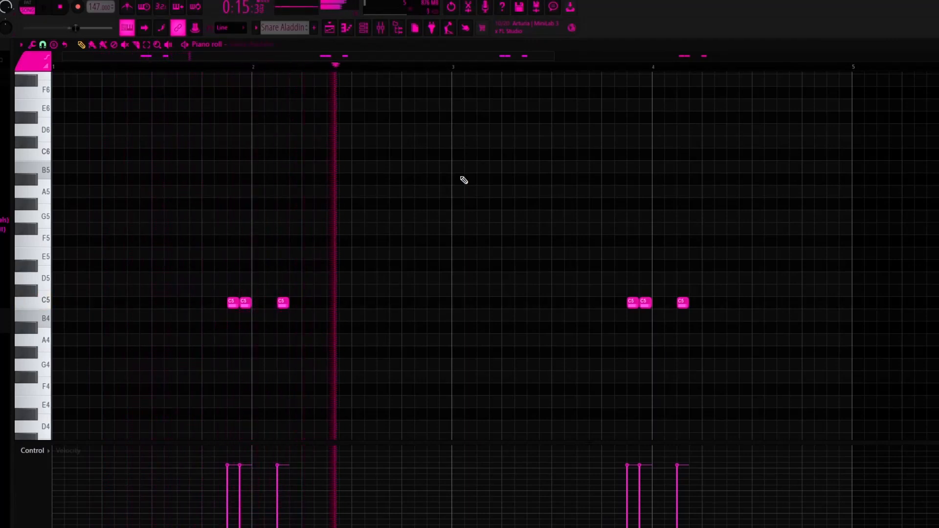
key(space)
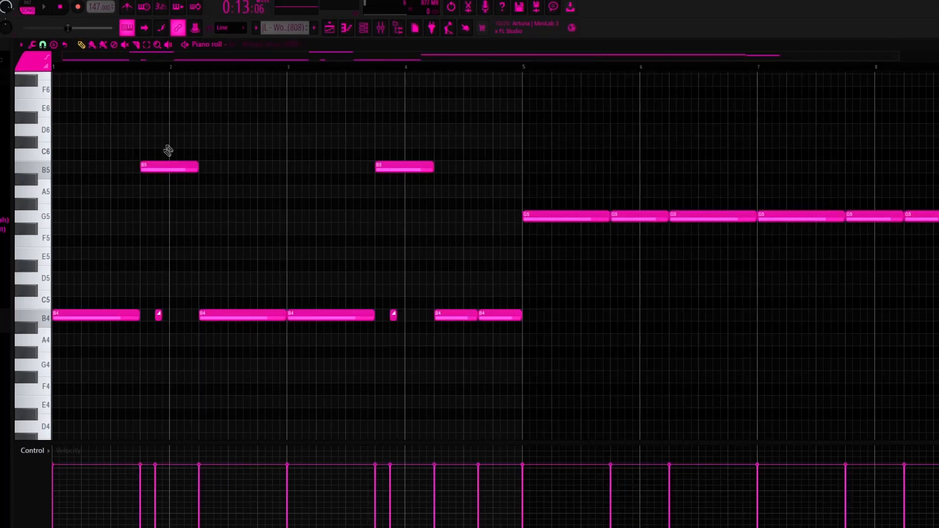
Switch playback to pattern mode and play the JL - Wocky Slush (808) pattern in the piano roll.
click(163, 167)
click(34, 6)
key(space)
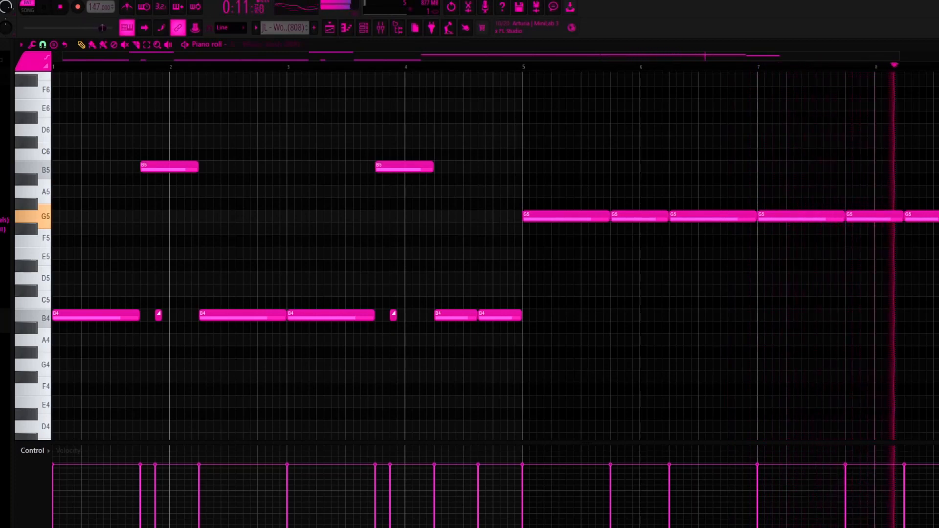
key(space)
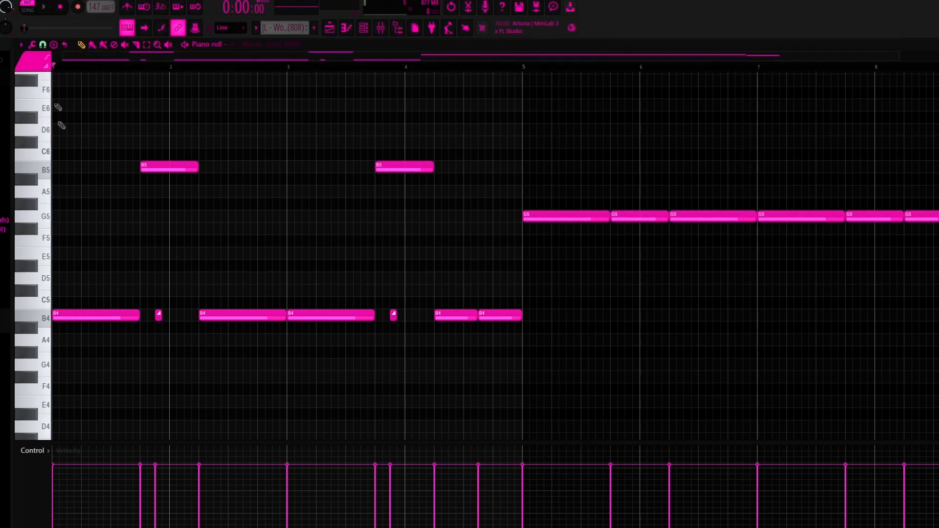
Play the 808 pattern from the first B5 note to hear its slide down to B4.
scroll(243, 93, up, 3)
drag(244, 59, 180, 60)
scroll(210, 178, up, 2)
click(231, 66)
key(space)
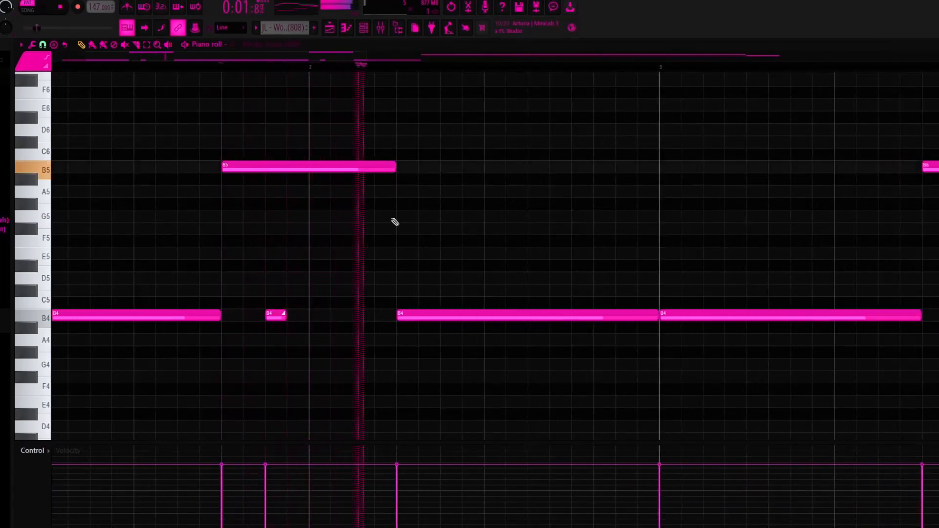
Inspect the slide option in the short B4 note's properties and replay that part of the 808 pattern.
double_click(277, 313)
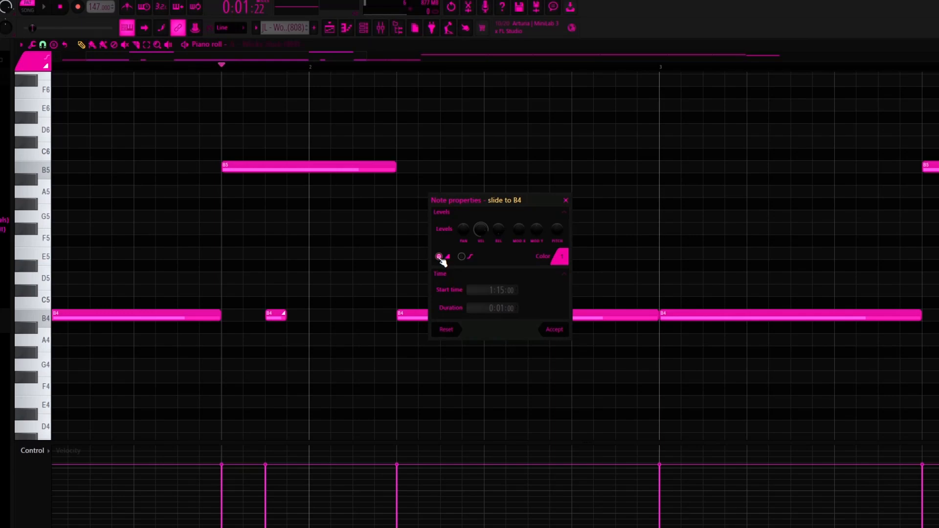
click(566, 201)
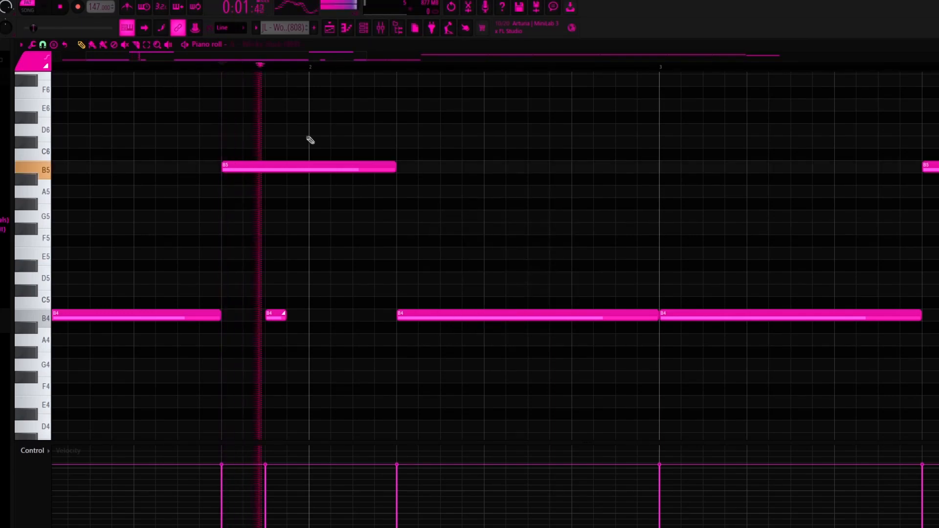
scroll(327, 104, down, 5)
key(space)
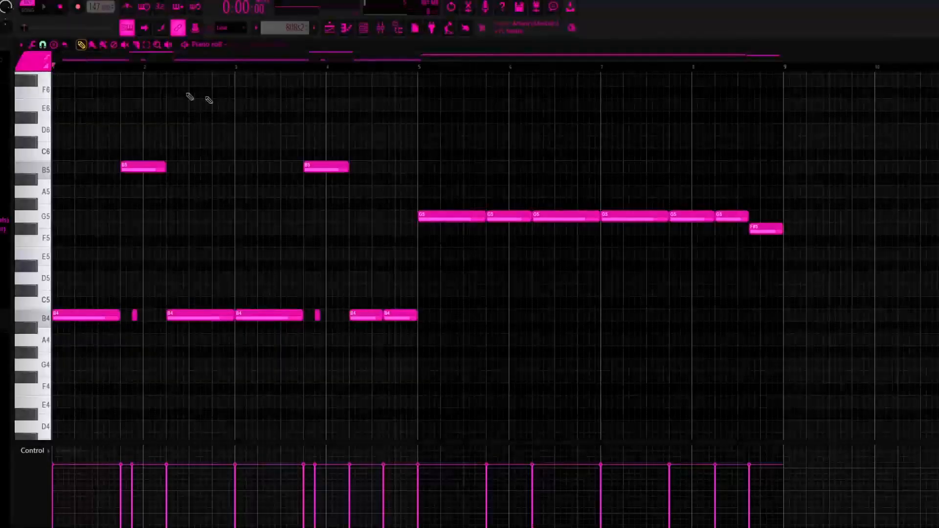
Play the 808s2 pattern in the piano roll, then play bars 9 to 24 of the playlist arrangement.
scroll(243, 92, up, 3)
scroll(303, 120, down, 3)
key(space)
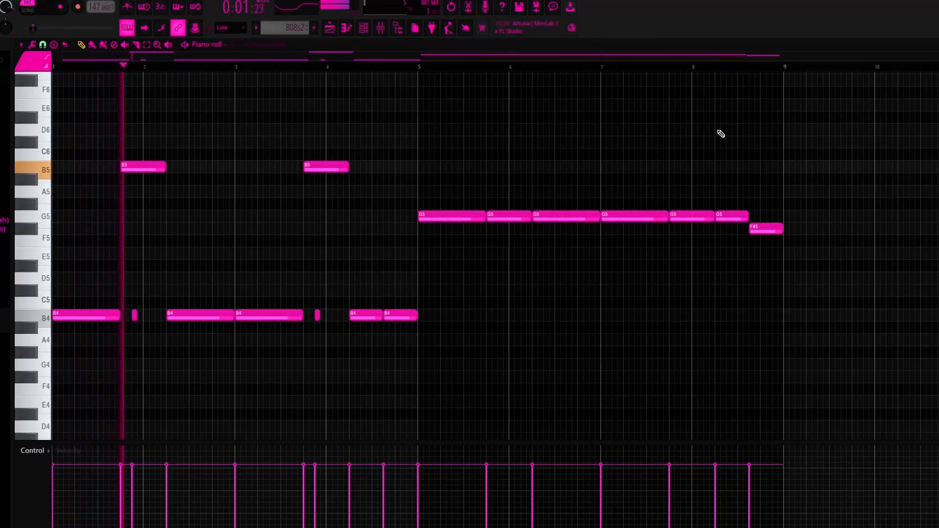
key(space)
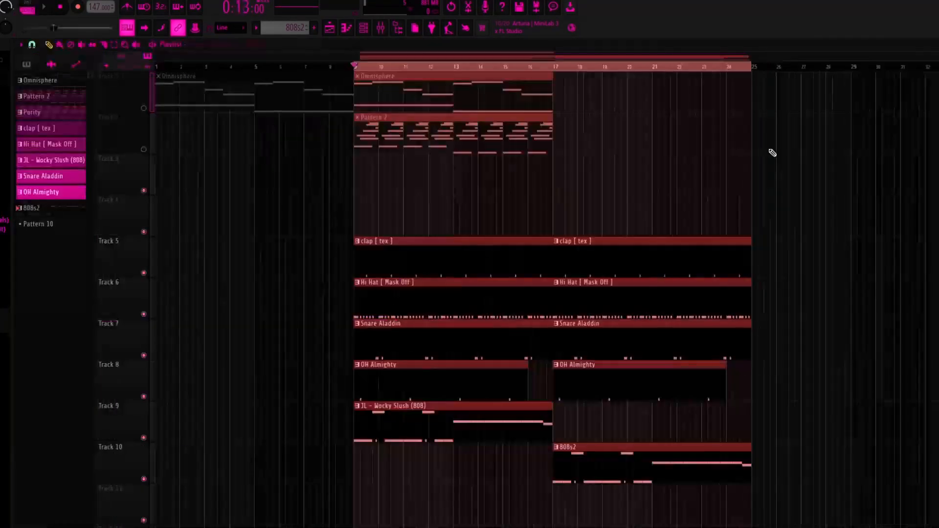
scroll(897, 153, down, 2)
key(space)
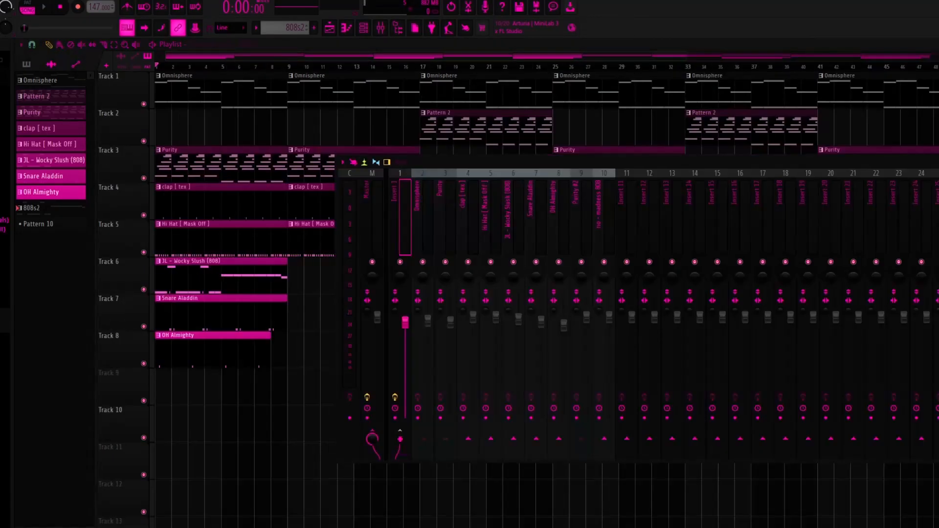
View the Fruity Parametric EQ 2 curve on mixer Insert 1, then return to the playlist.
click(934, 184)
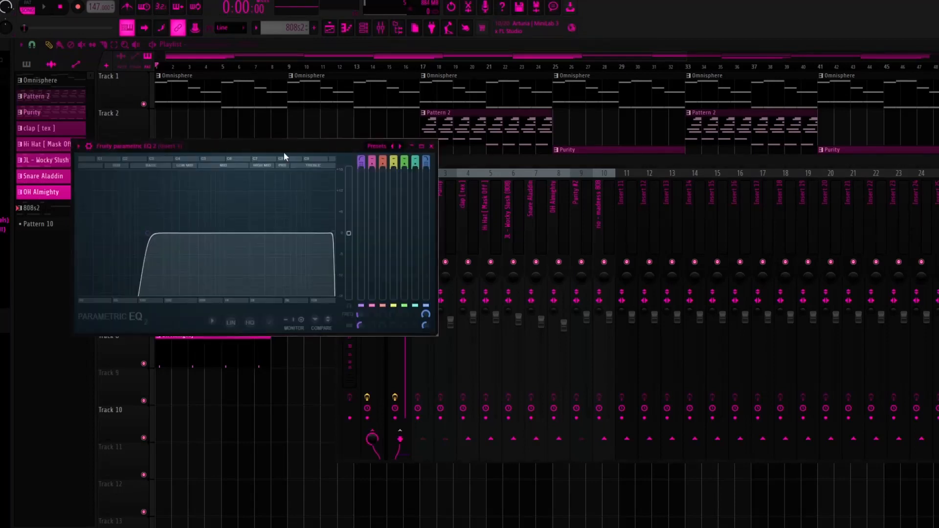
drag(283, 152, 479, 159)
mouse_move(374, 155)
mouse_down()
mouse_move(486, 176)
mouse_move(434, 175)
mouse_up()
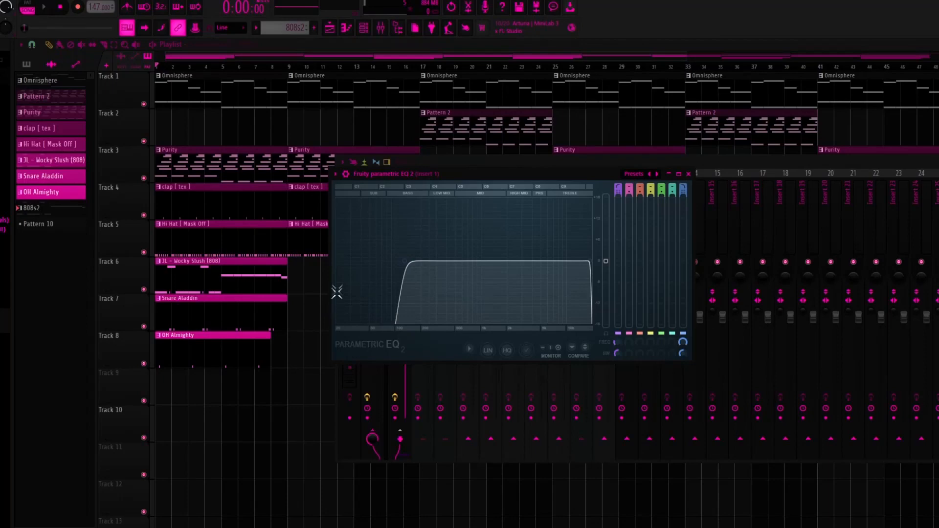
click(63, 75)
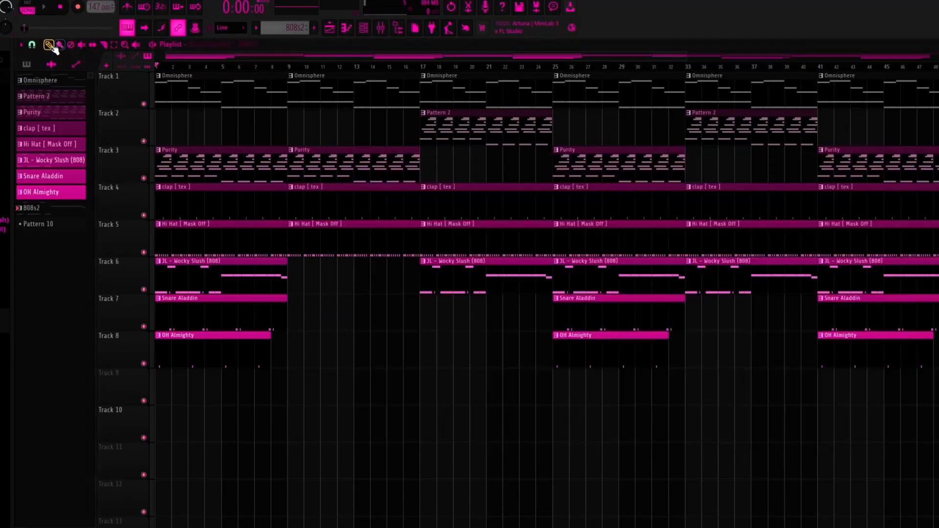
Select bars 1 to 8 in the playlist and play that section.
scroll(287, 131, up, 3)
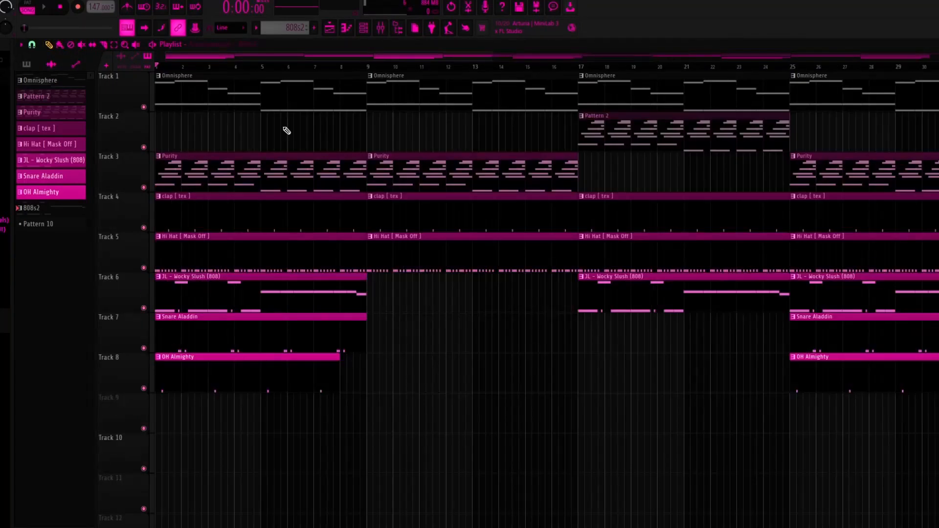
key(p)
drag(373, 67, 146, 69)
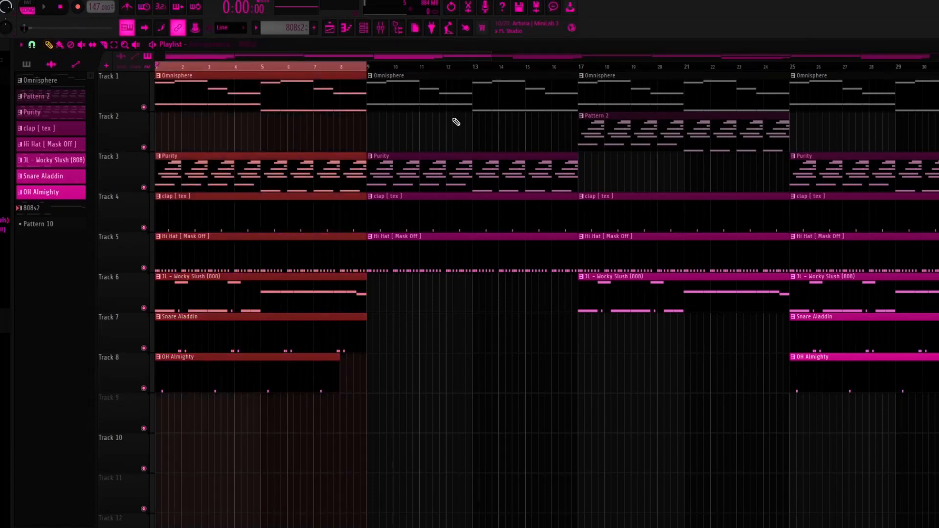
key(space)
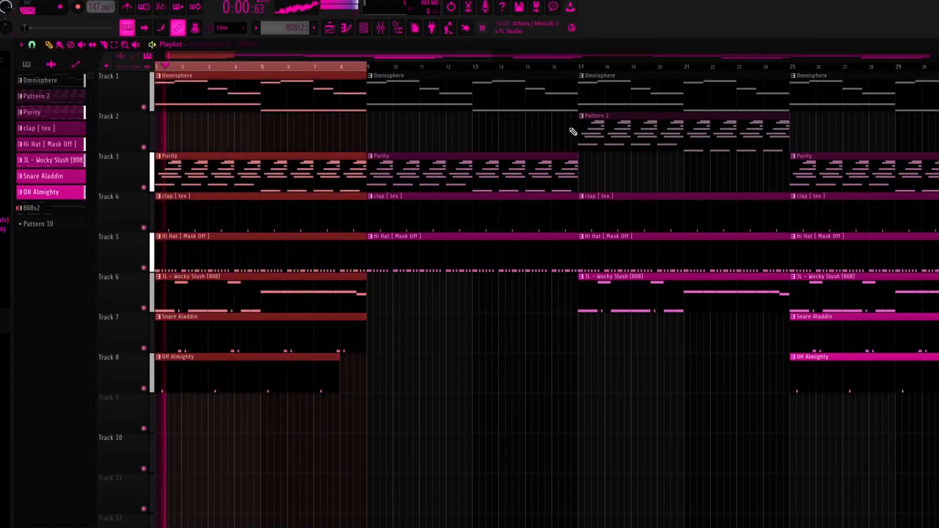
key(space)
Select bars 9 to 16 in the playlist and play that section without the 808, snare and open hat.
mouse_move(347, 68)
mouse_down()
mouse_move(107, 66)
mouse_move(360, 72)
mouse_up()
click(354, 69)
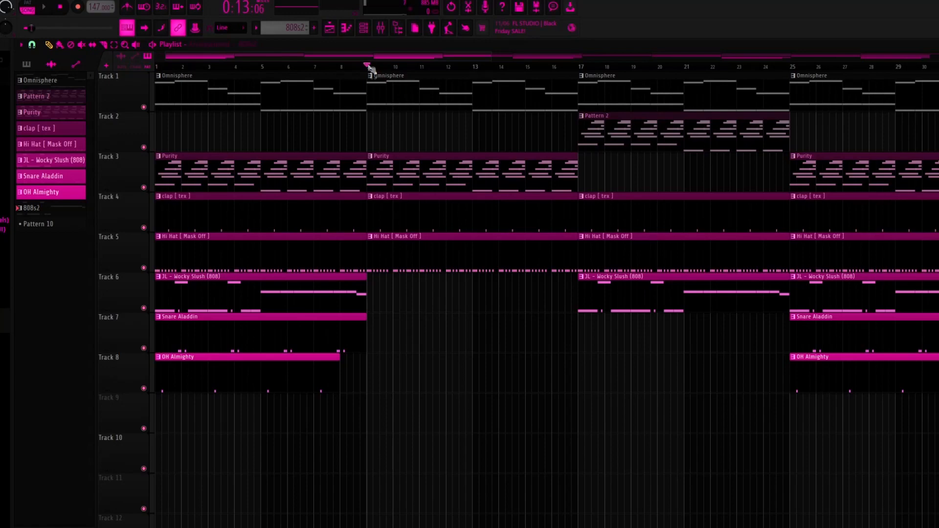
drag(370, 69, 575, 76)
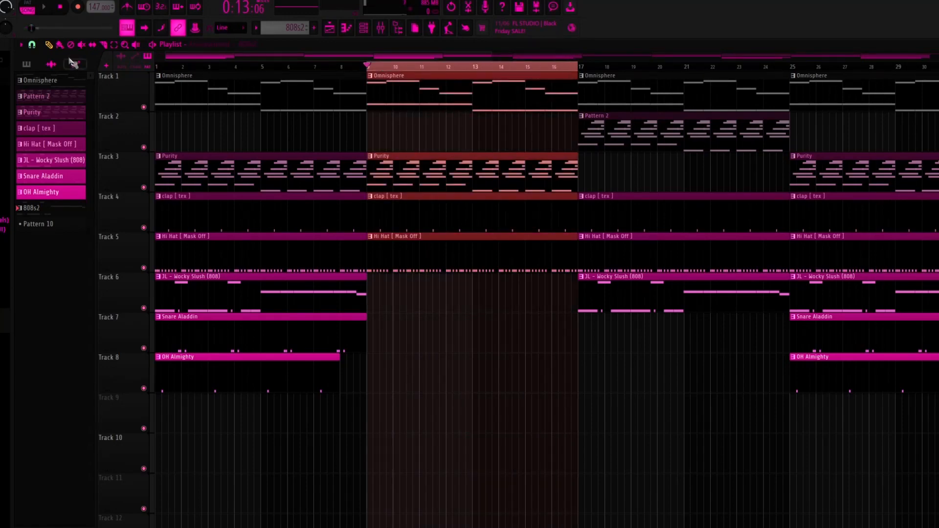
ctrl+scroll(446, 134, down, 2)
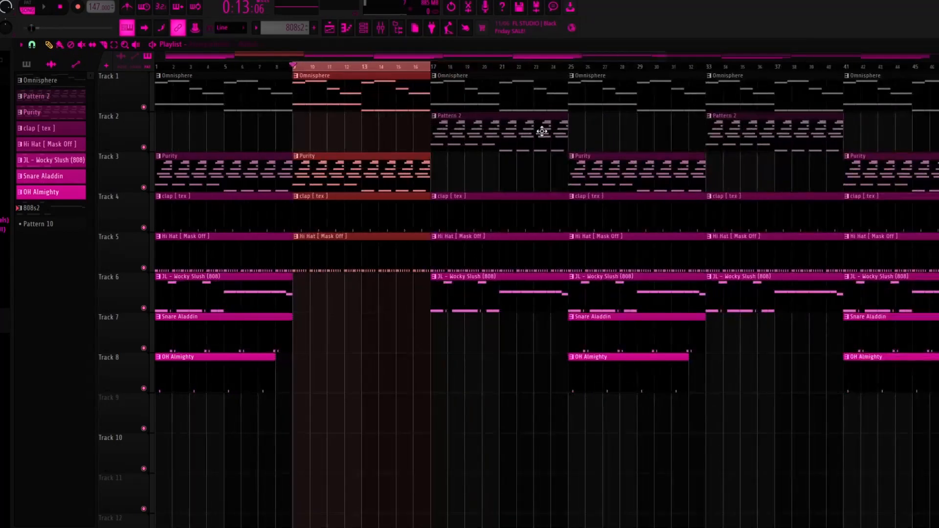
key(space)
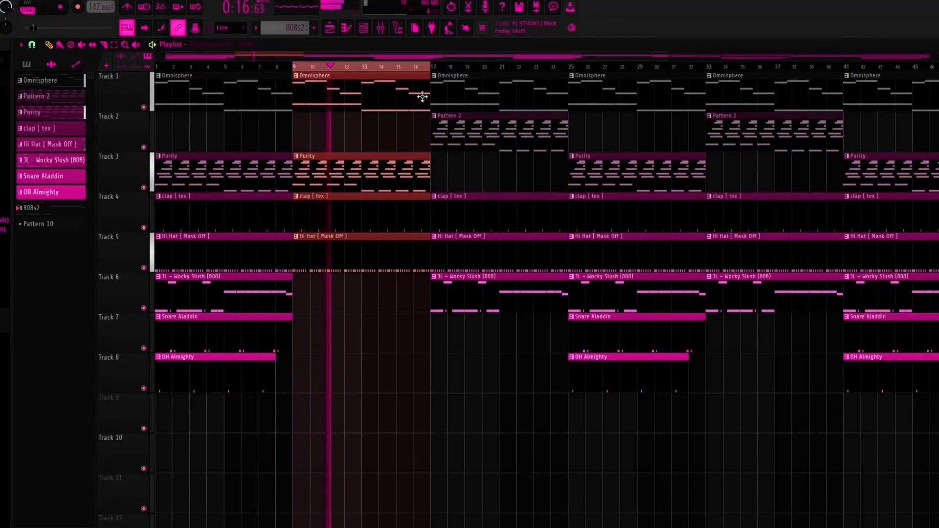
key(space)
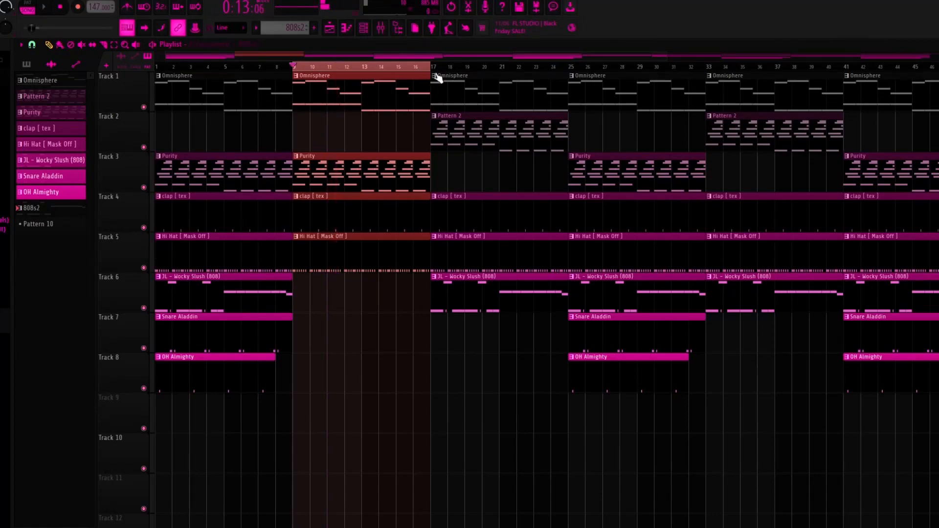
Select and play bars 17 to 24 of the playlist, followed by bars 25 to 32.
key(ctrl+Right)
scroll(426, 120, down, 2)
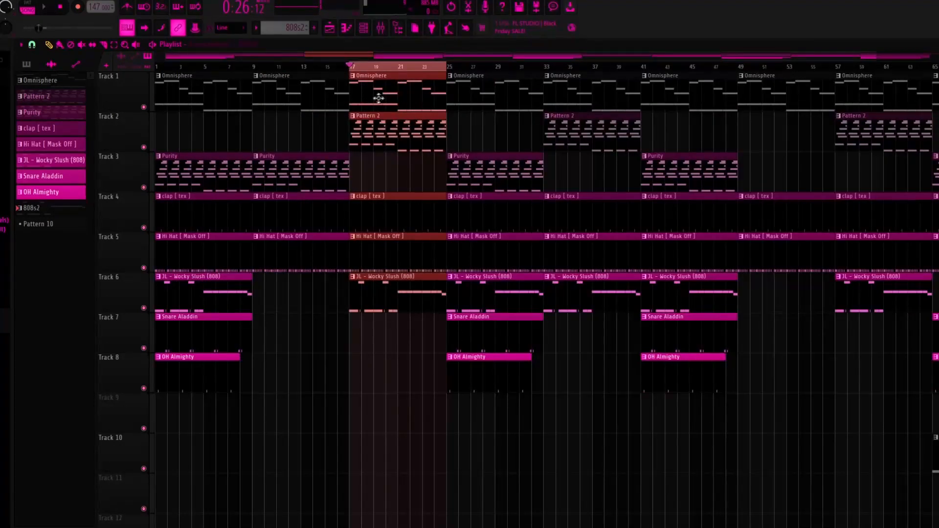
key(space)
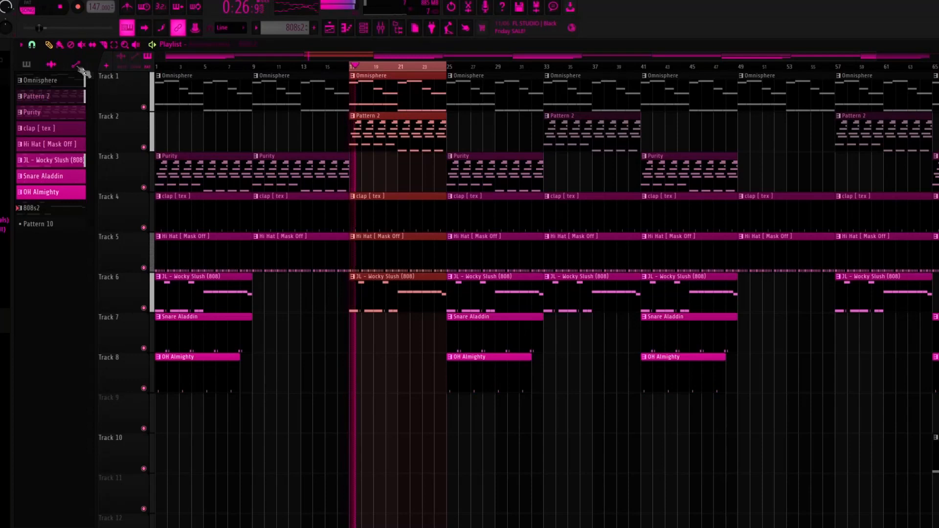
key(space)
key(ctrl+Right)
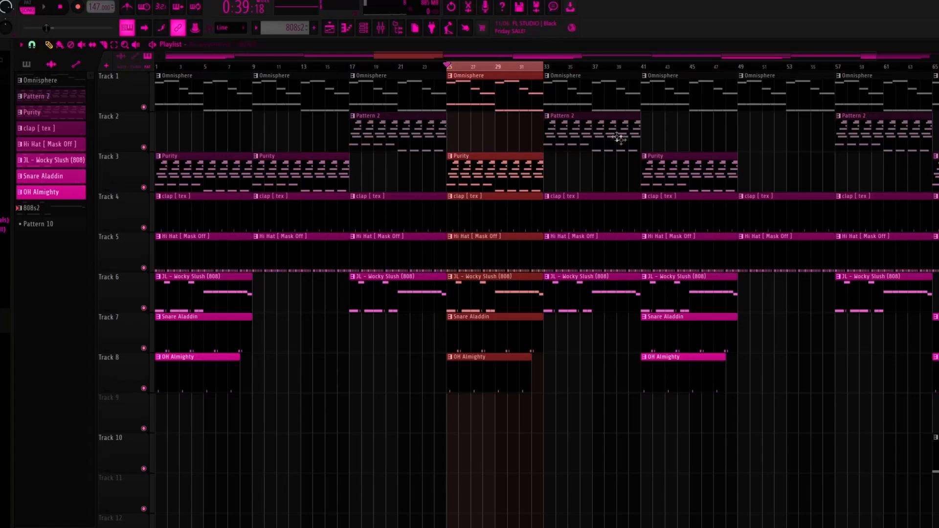
key(space)
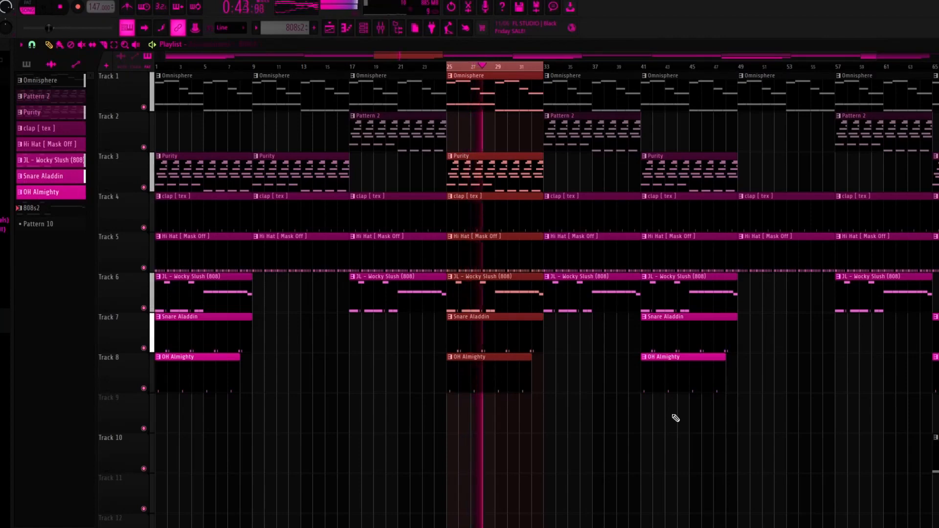
Stop playback and select bars 9 to 48 in the playlist, followed by the section from bar 49 onward.
key(ctrl+Right)
key(ctrl+Right)
scroll(516, 298, down, 1)
key(space)
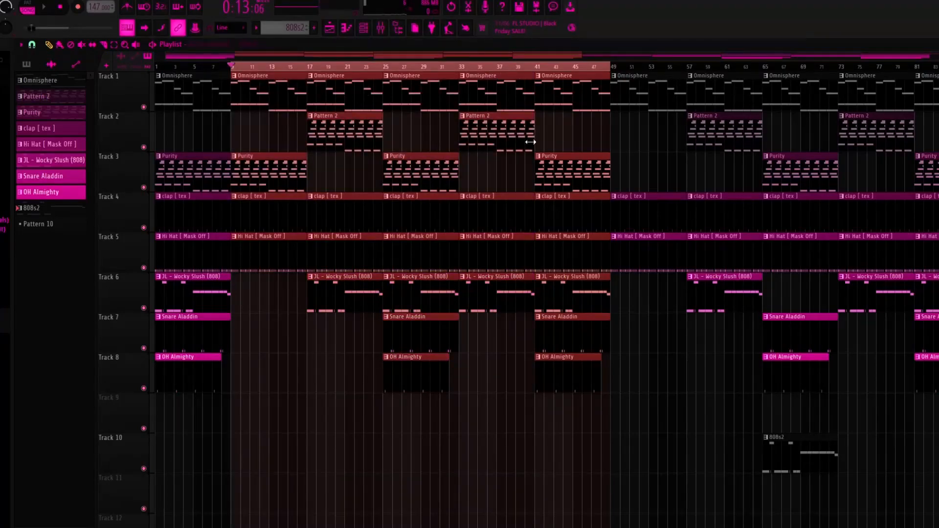
key(ctrl+Right)
scroll(831, 255, down, 2)
scroll(915, 360, up, 3)
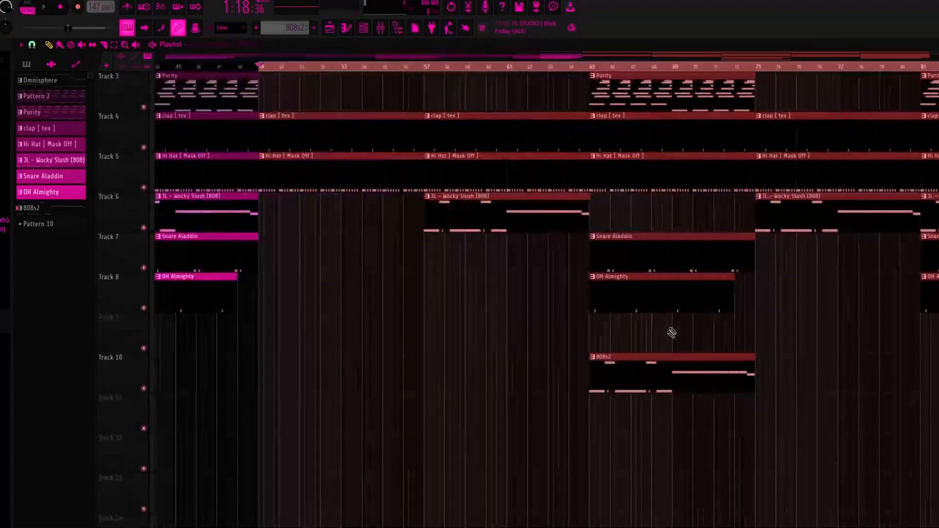
Clear the time selection and play the arrangement from bar 65, where the 808s2 pattern replaces the main 808, then stop playback.
scroll(658, 255, up, 2)
double_click(579, 68)
key(space)
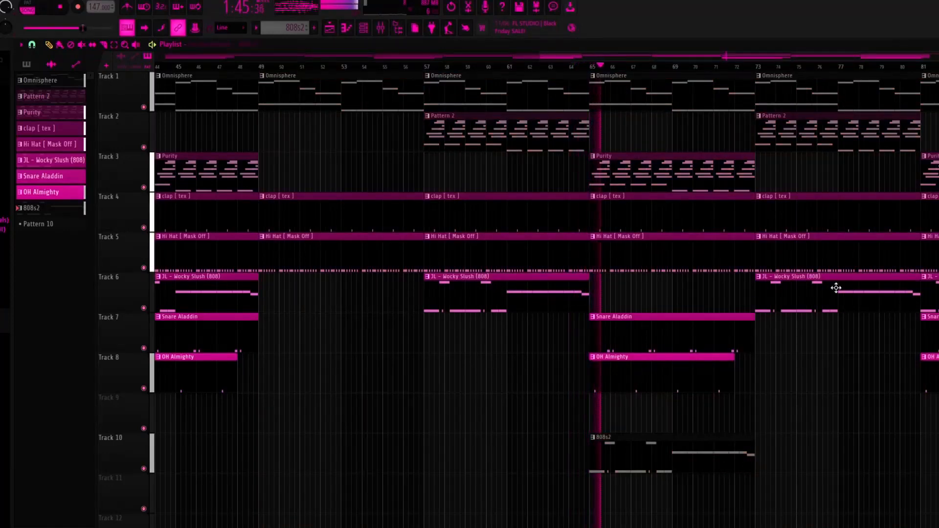
scroll(888, 297, down, 2)
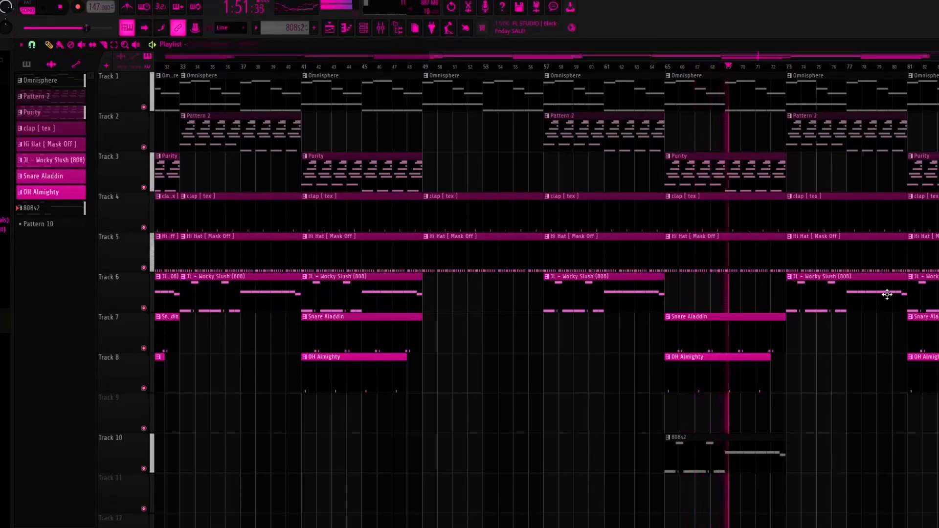
scroll(889, 295, down, 2)
key(space)
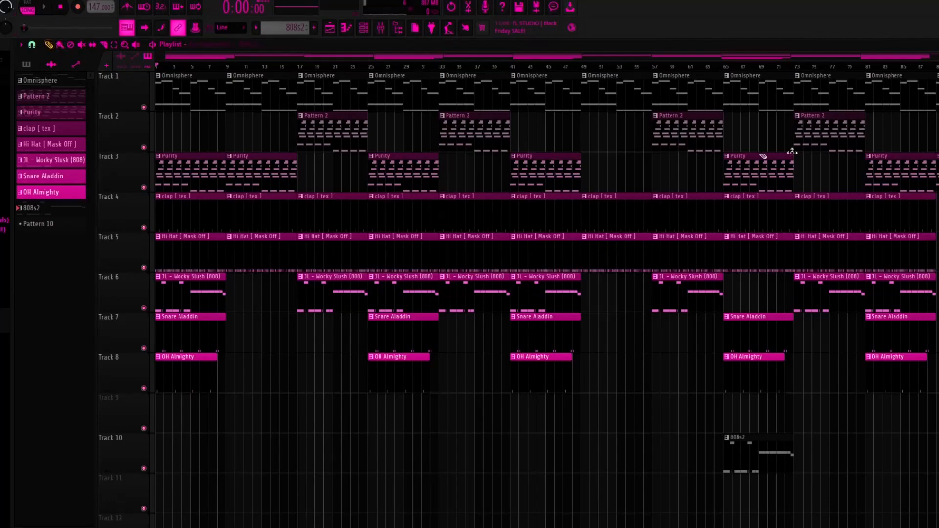
scroll(724, 65, down, 1)
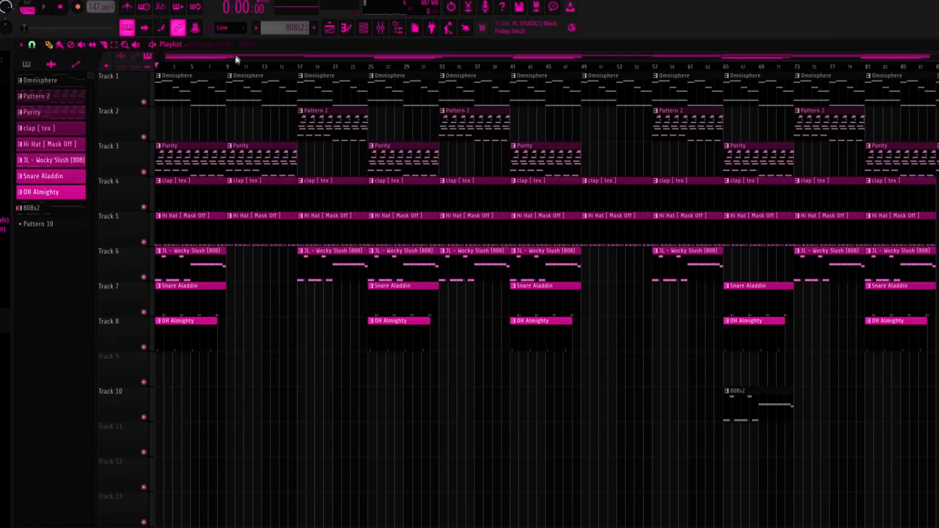
drag(381, 57, 263, 57)
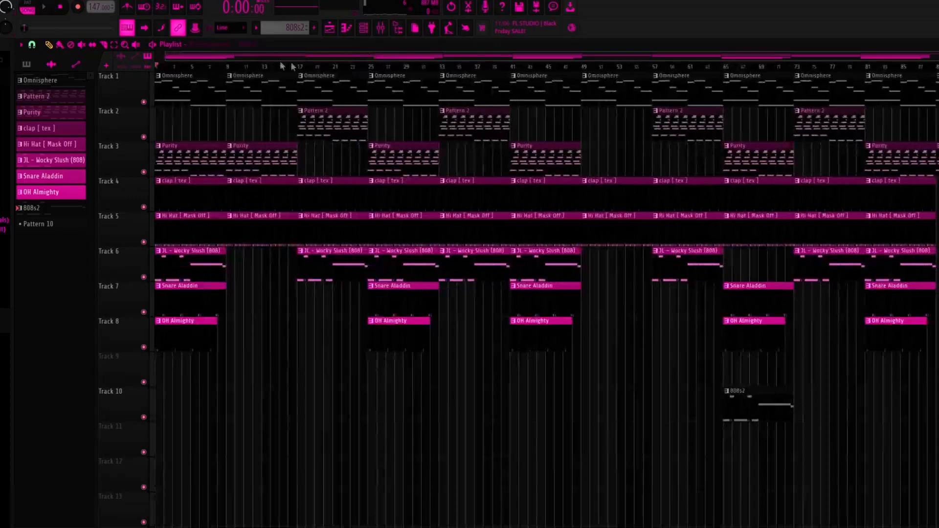